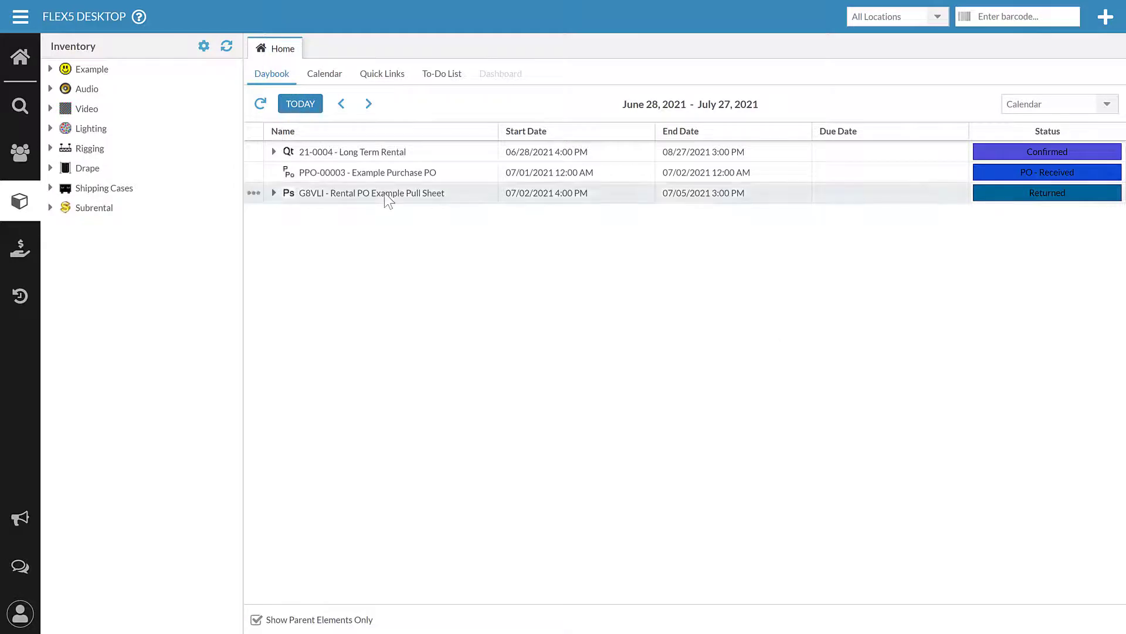
Expand Video > Video Cable in the Inventory tree and open the HDMI-10' model.
left_click(50, 107)
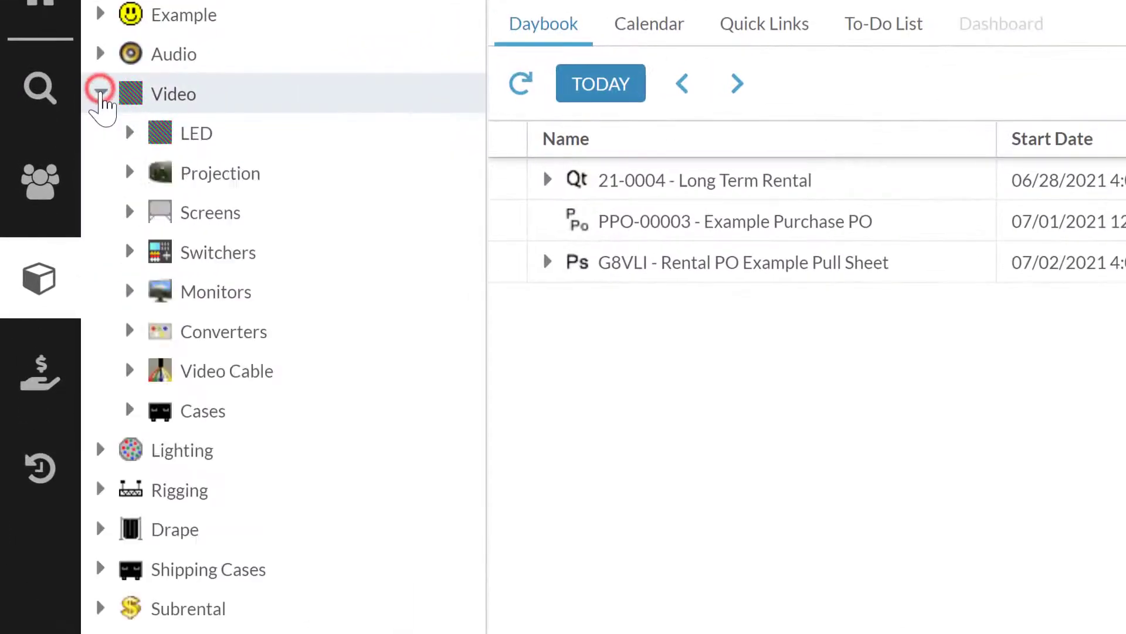
left_click(129, 371)
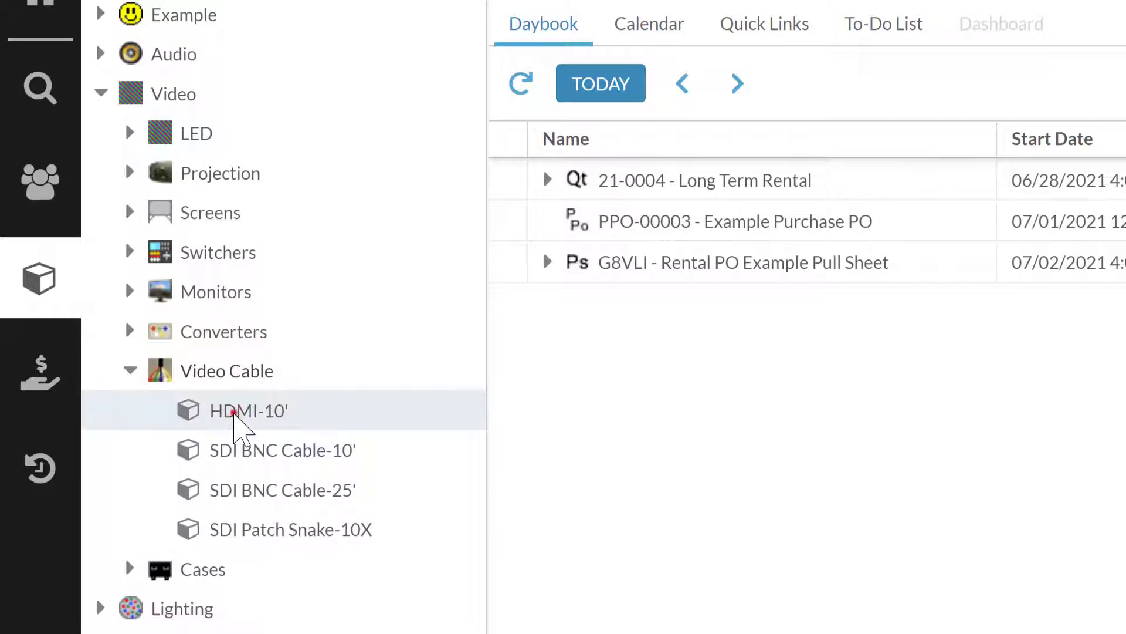
left_click(237, 412)
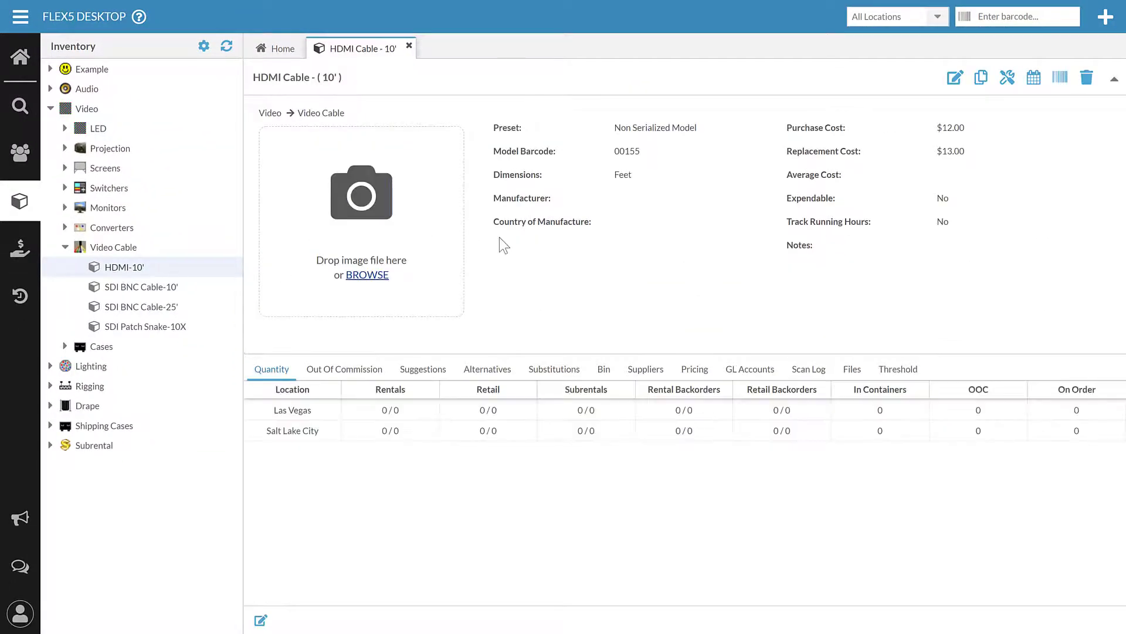
Edit the HDMI Cable - 10' model and list its Structure / Availability presets.
left_click(953, 78)
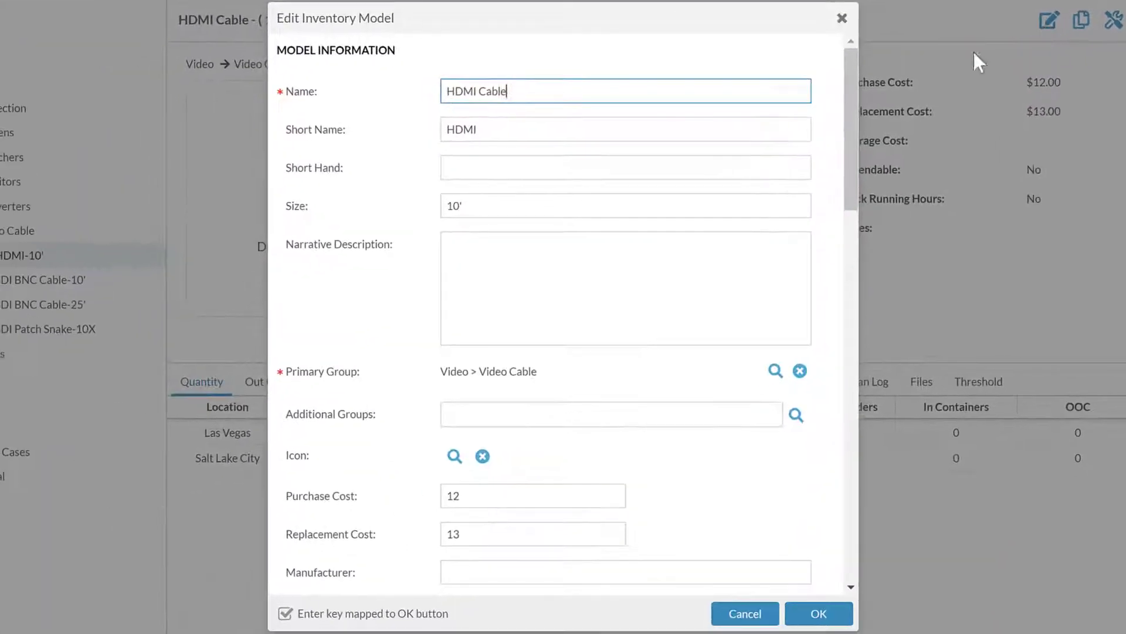
scroll(686, 150, "down", 3)
scroll(687, 150, "down", 10)
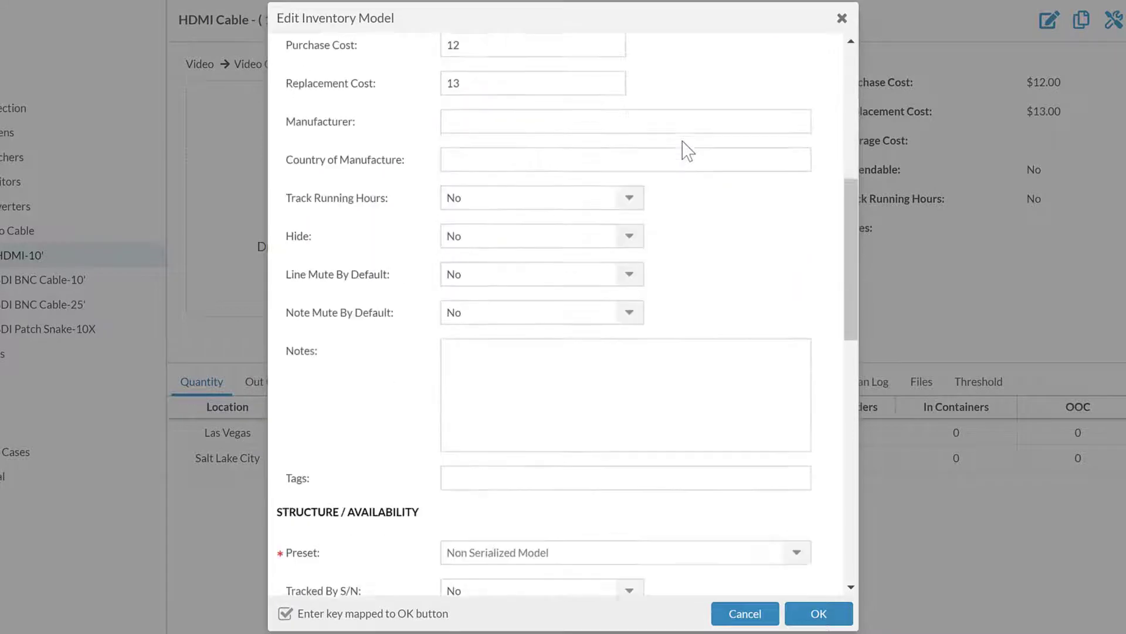
scroll(528, 176, "down", 3)
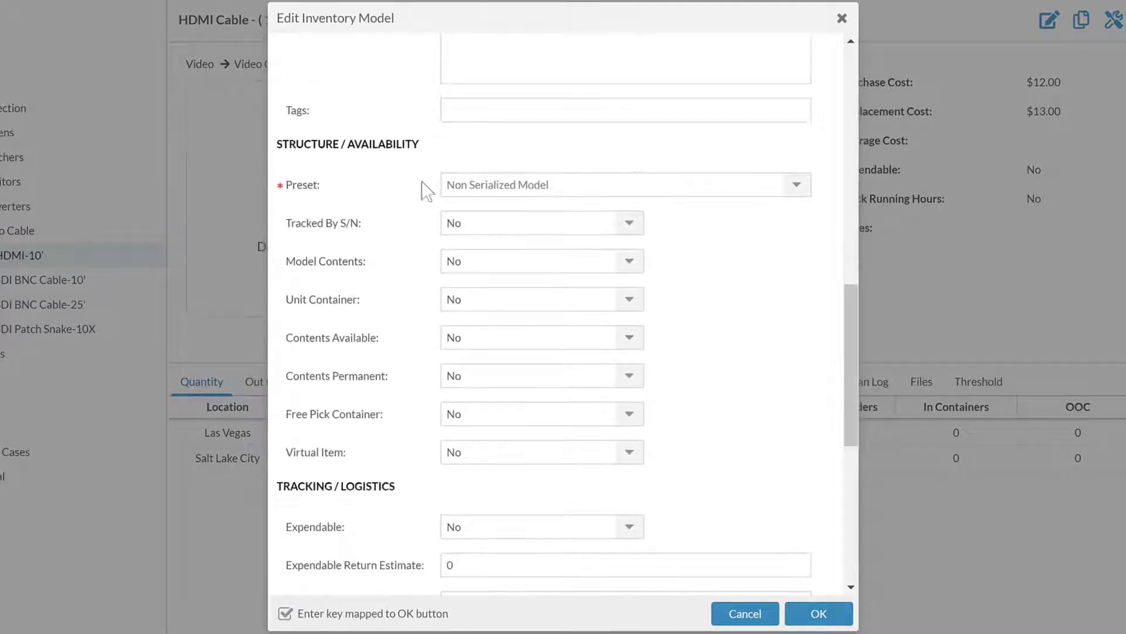
scroll(352, 176, "down", 3)
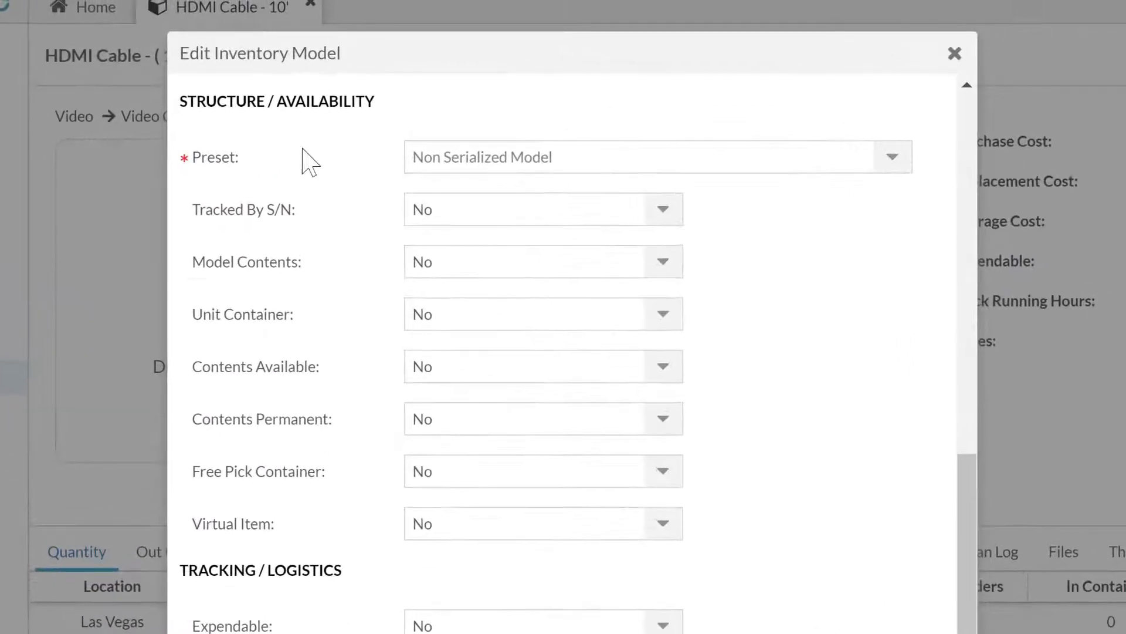
left_click(893, 158)
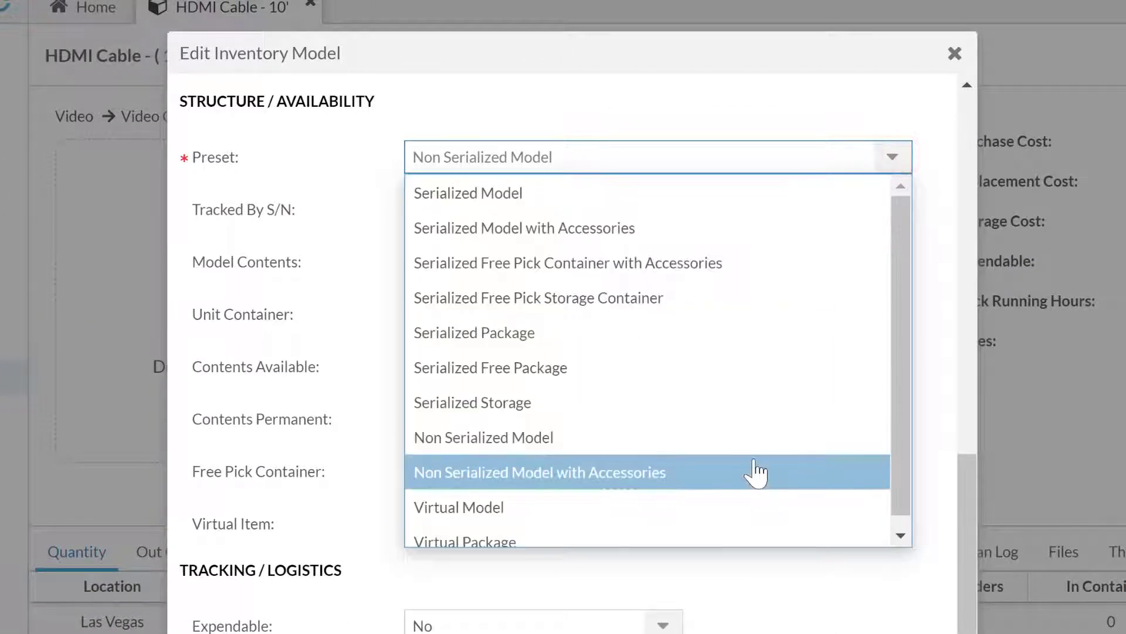
scroll(754, 462, "down", 1)
scroll(755, 461, "up", 1)
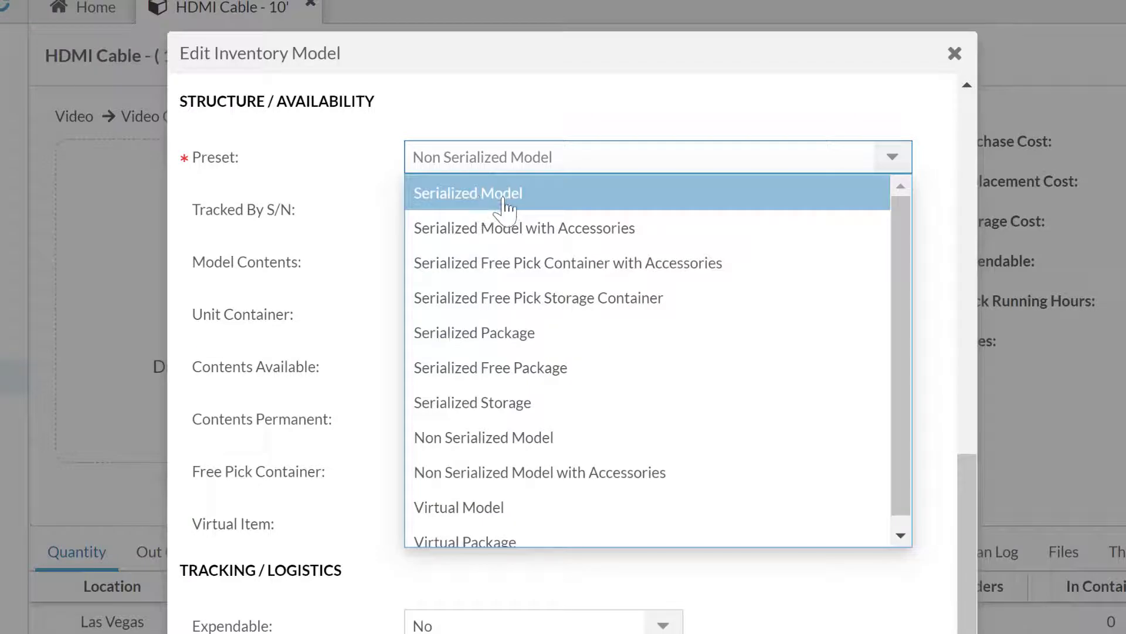
Leave the preset unchanged and set Tracked By S/N to Yes for the HDMI Cable.
left_click(339, 154)
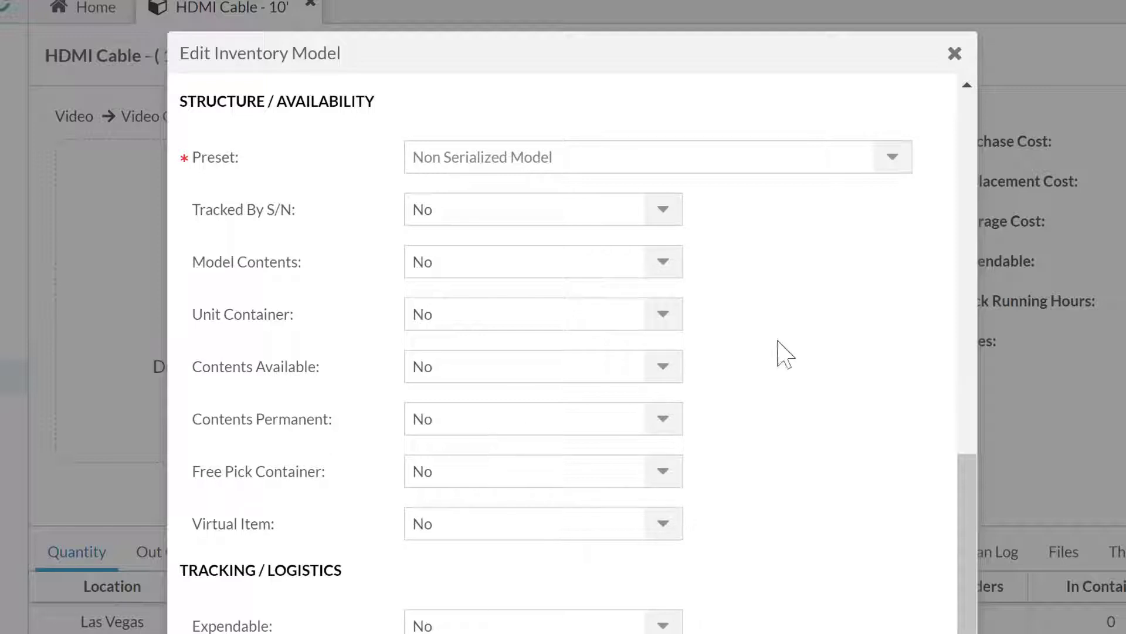
left_click(792, 322)
left_click(670, 207)
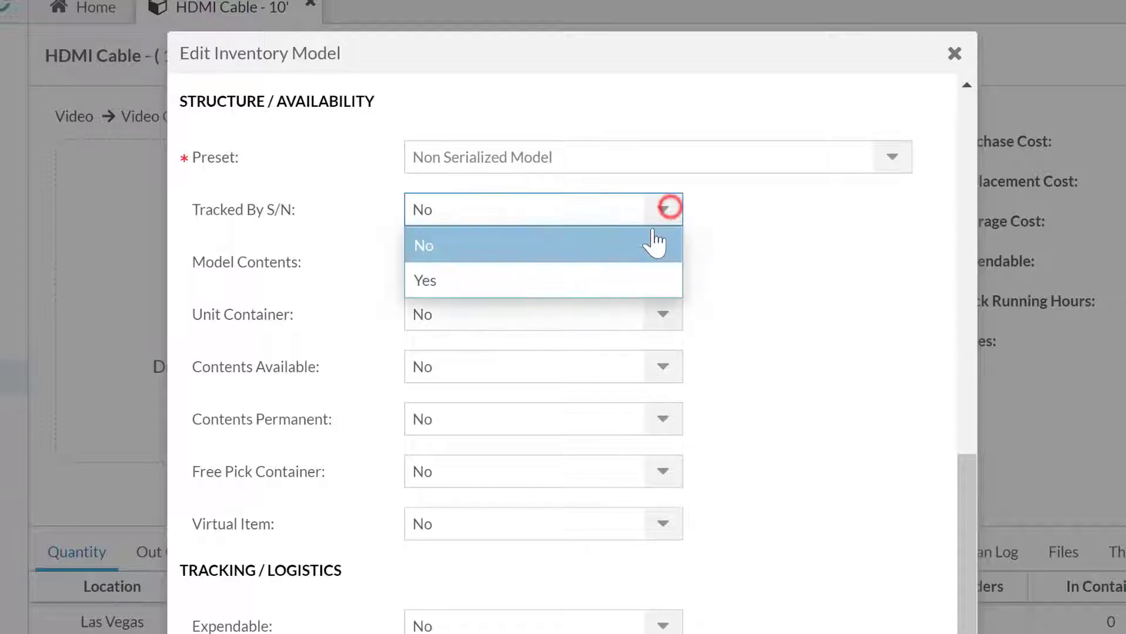
left_click(640, 277)
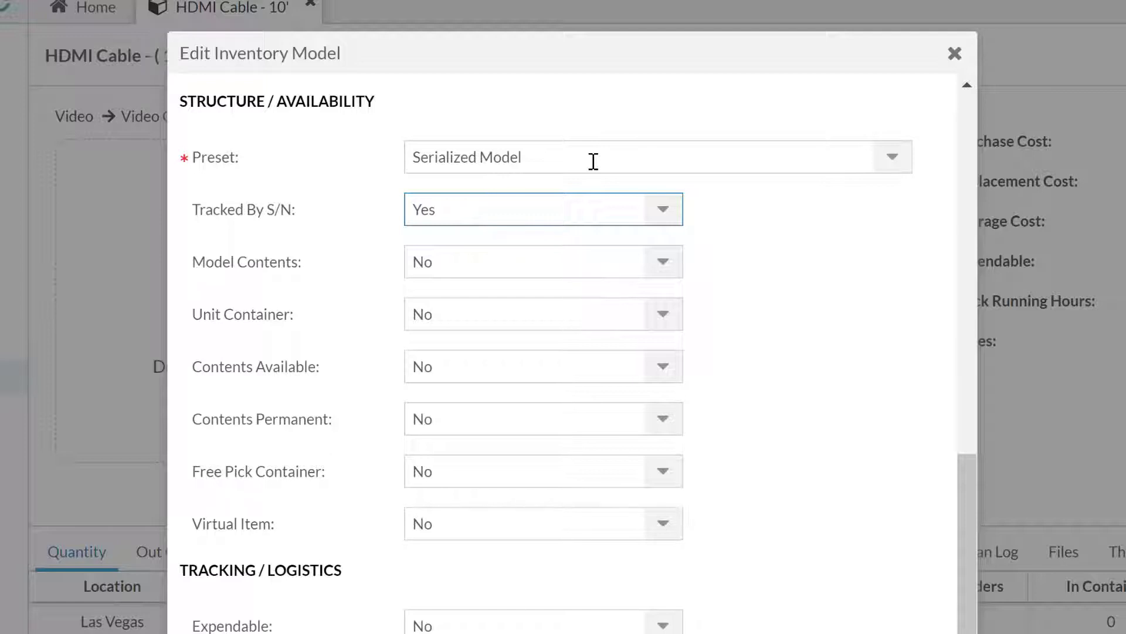
Set the HDMI Cable preset back to Non Serialized Model and cancel the editor.
left_click(895, 154)
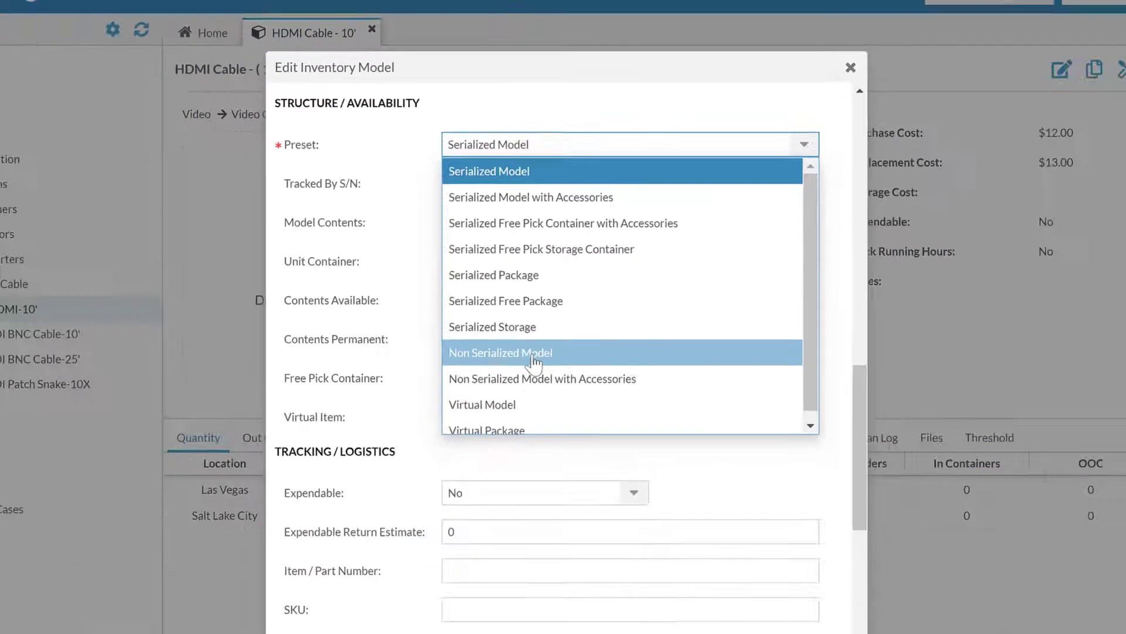
left_click(526, 437)
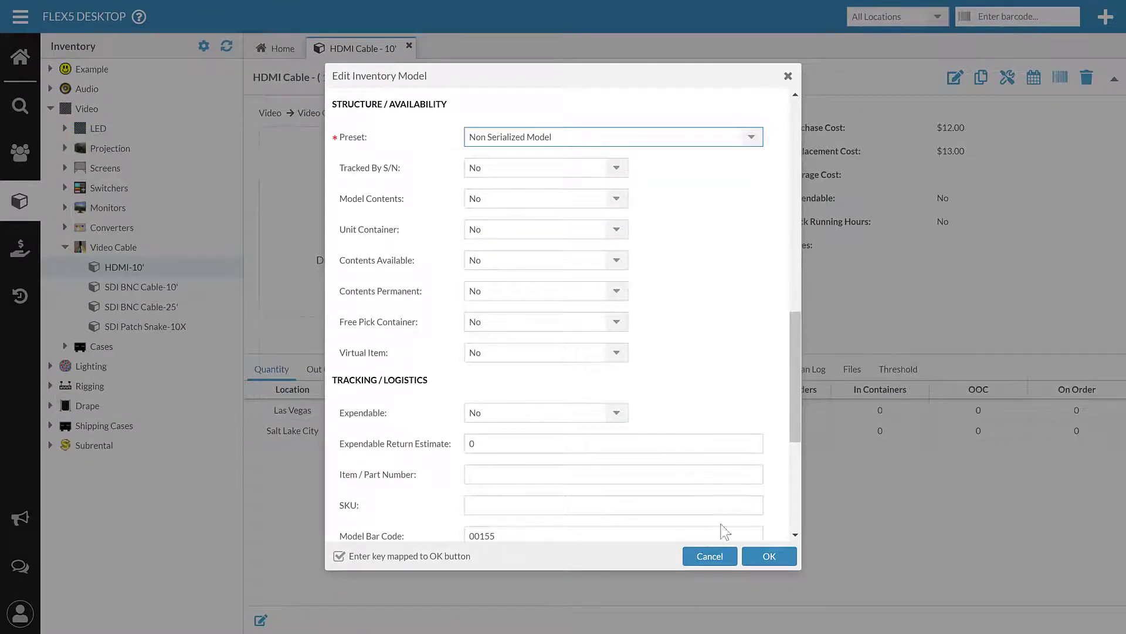
left_click(717, 554)
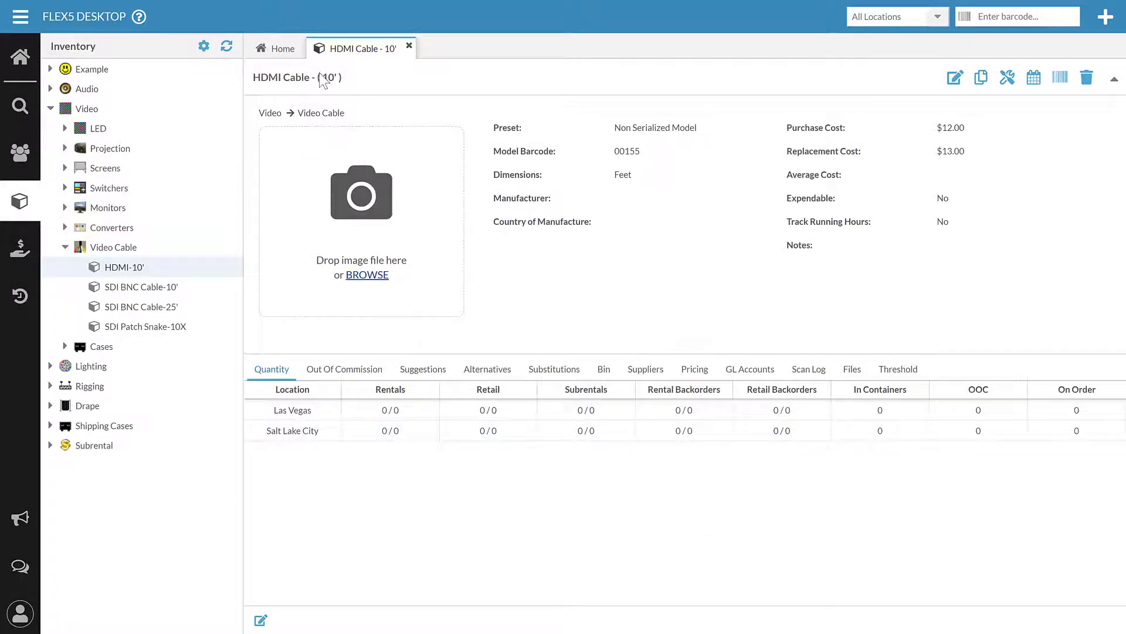
Expand Audio > Speakers > Passive and open the VRX 932 Speaker model.
left_click(50, 86)
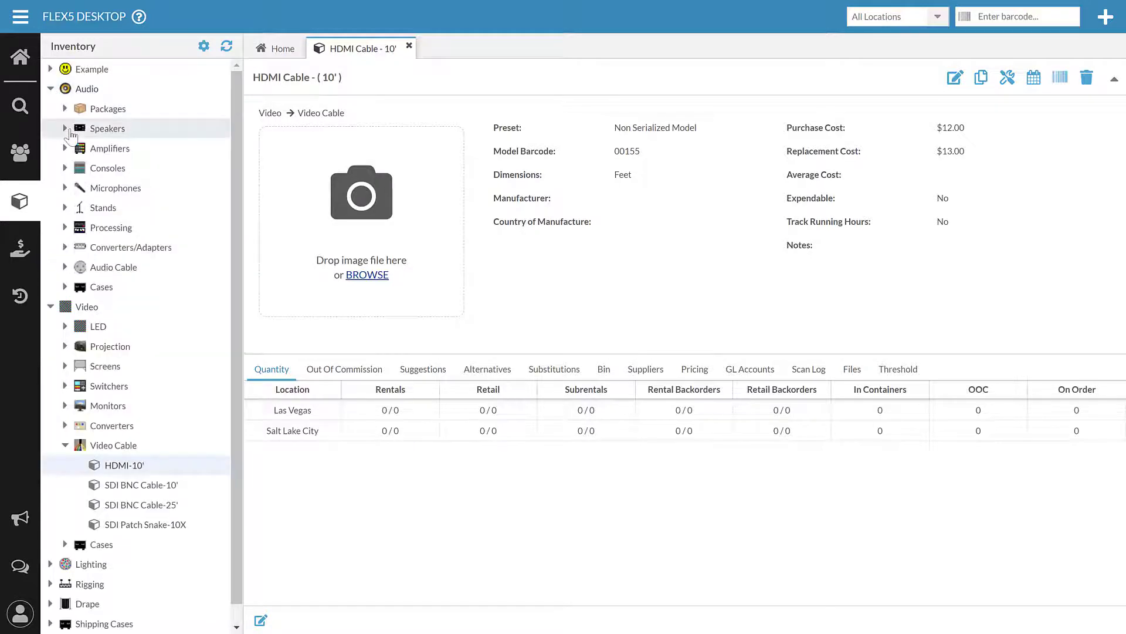
left_click(67, 128)
left_click(76, 147)
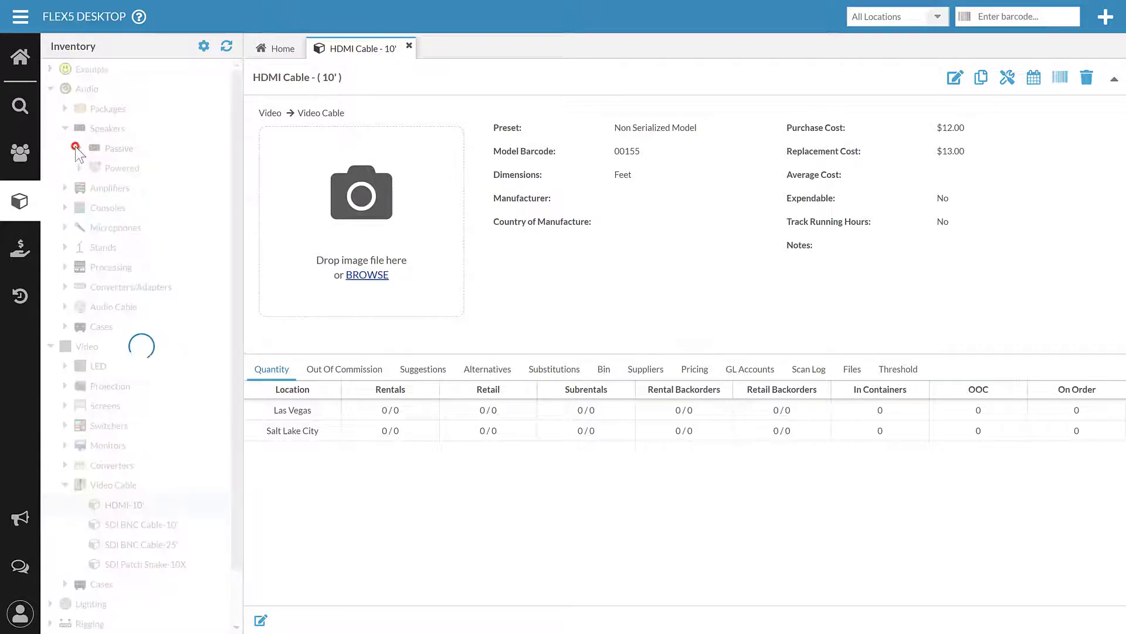
left_click(152, 169)
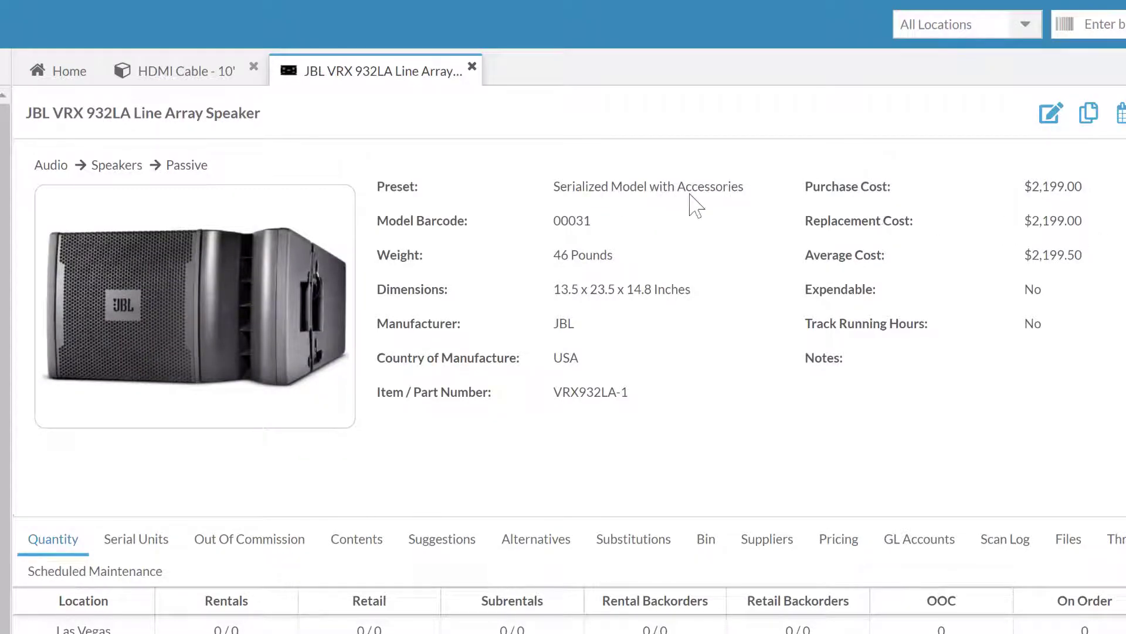
Edit the JBL VRX 932LA model, switching Model Contents to No and back to Yes.
left_click(1053, 117)
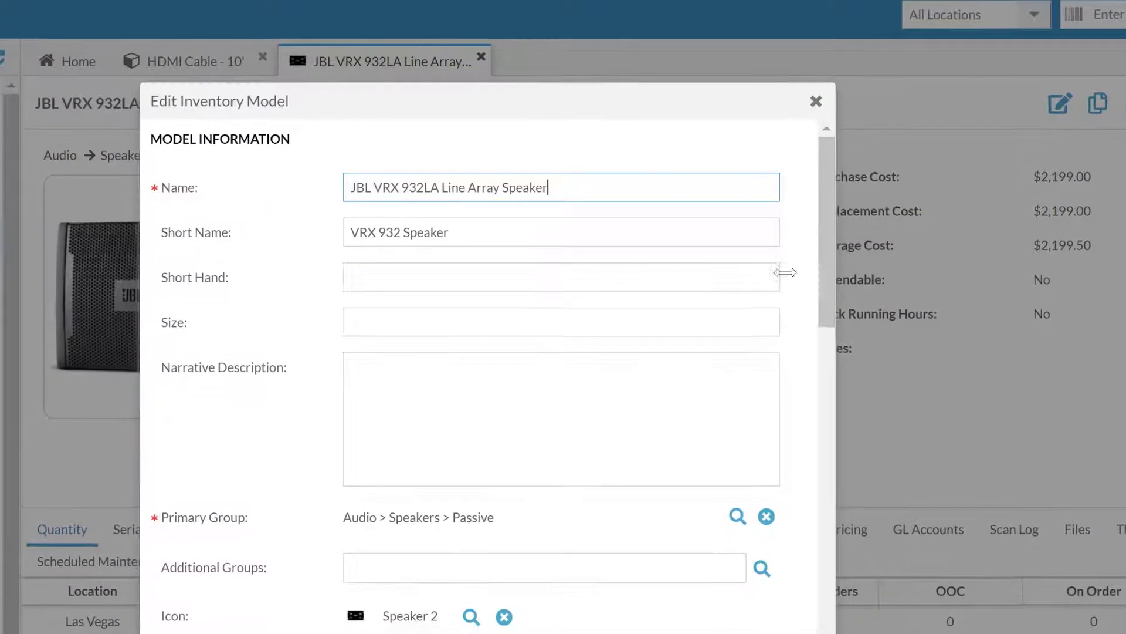
scroll(709, 328, "down", 12)
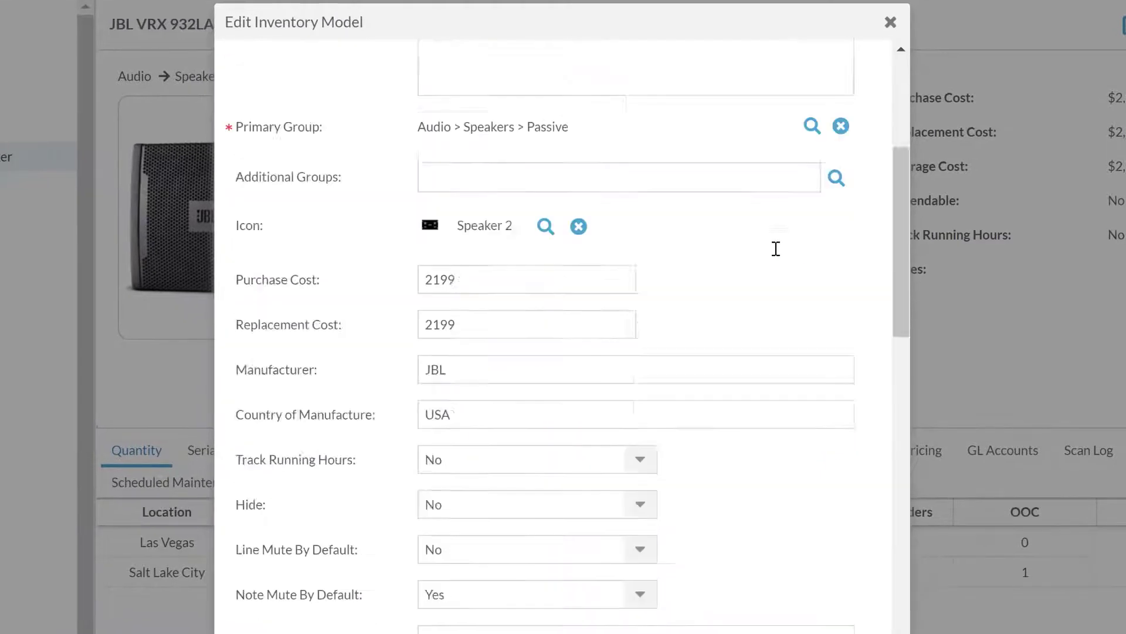
scroll(766, 261, "down", 2)
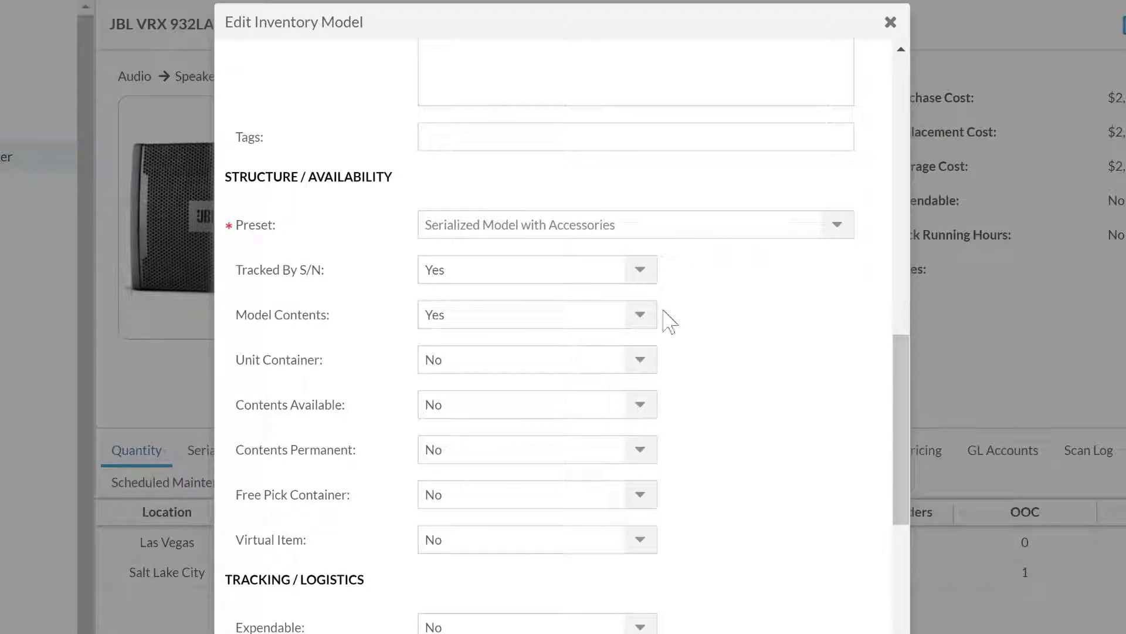
left_click(640, 315)
left_click(615, 347)
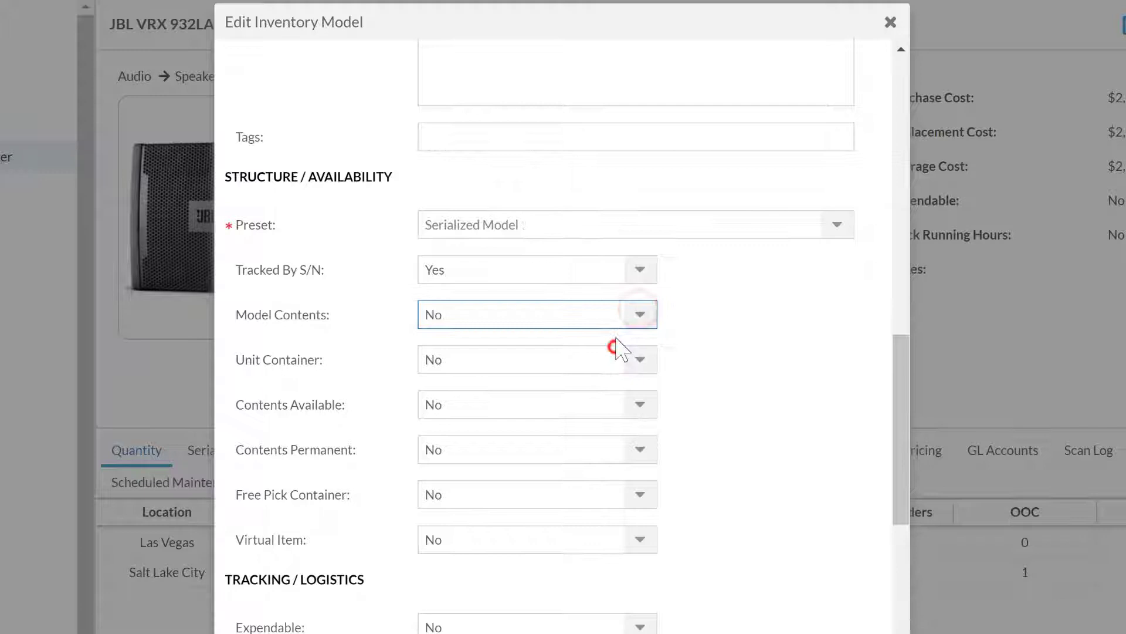
left_click(643, 315)
left_click(620, 376)
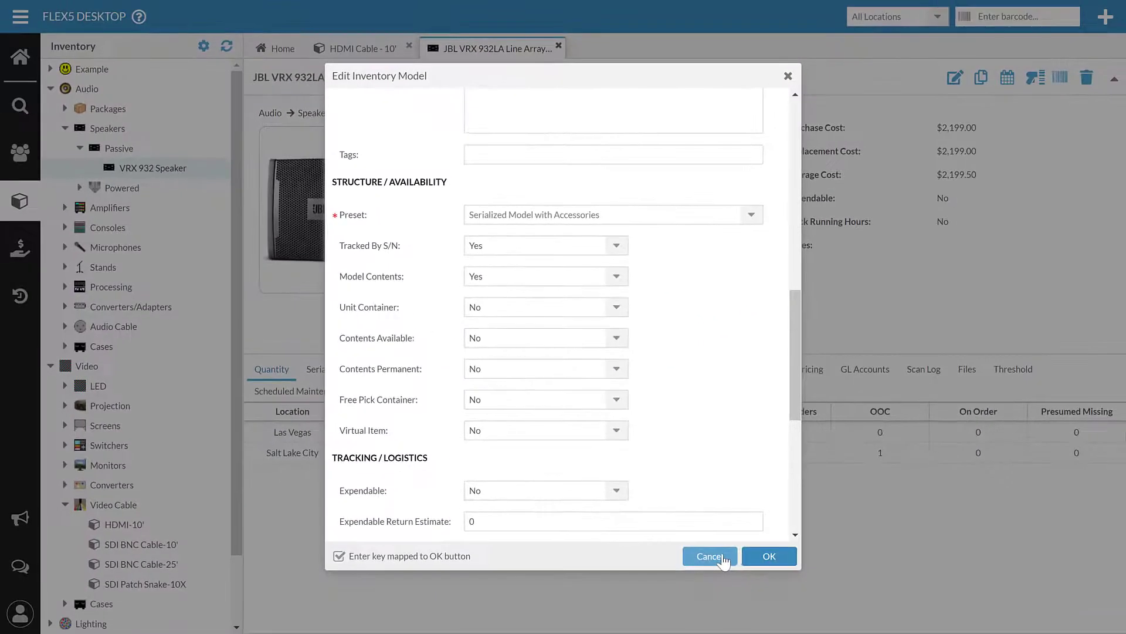
Cancel the JBL VRX 932LA Edit Inventory Model dialog without saving.
left_click(754, 628)
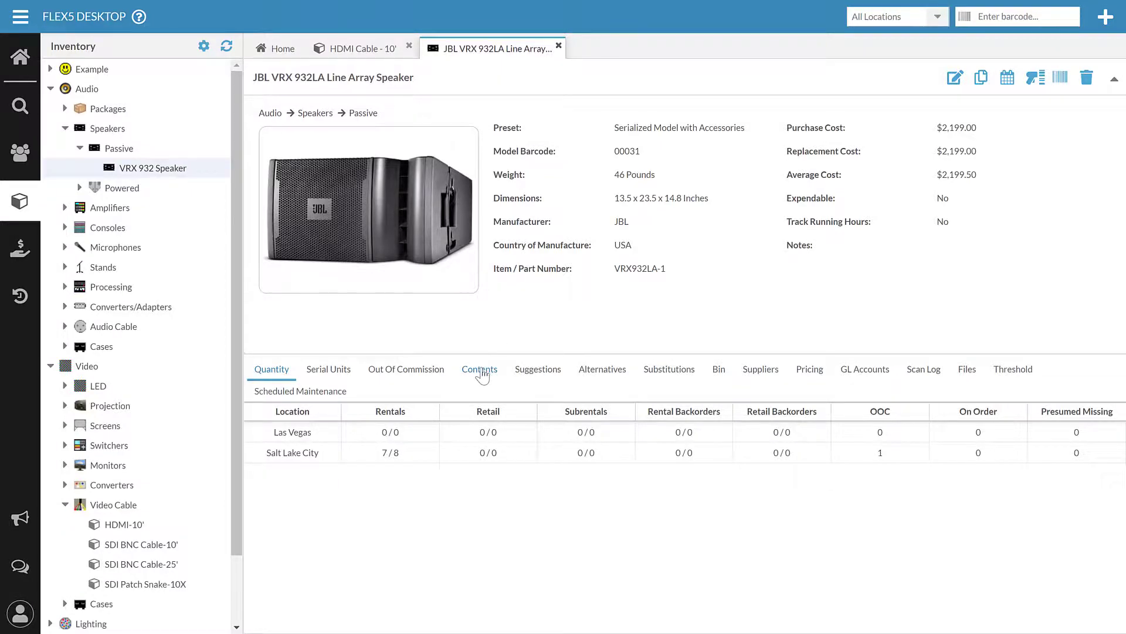
Show the speaker's Contents: NL4 Jumper, Ultimate Speaker Stand and Case- VRX 932 at 0.5 each.
left_click(482, 375)
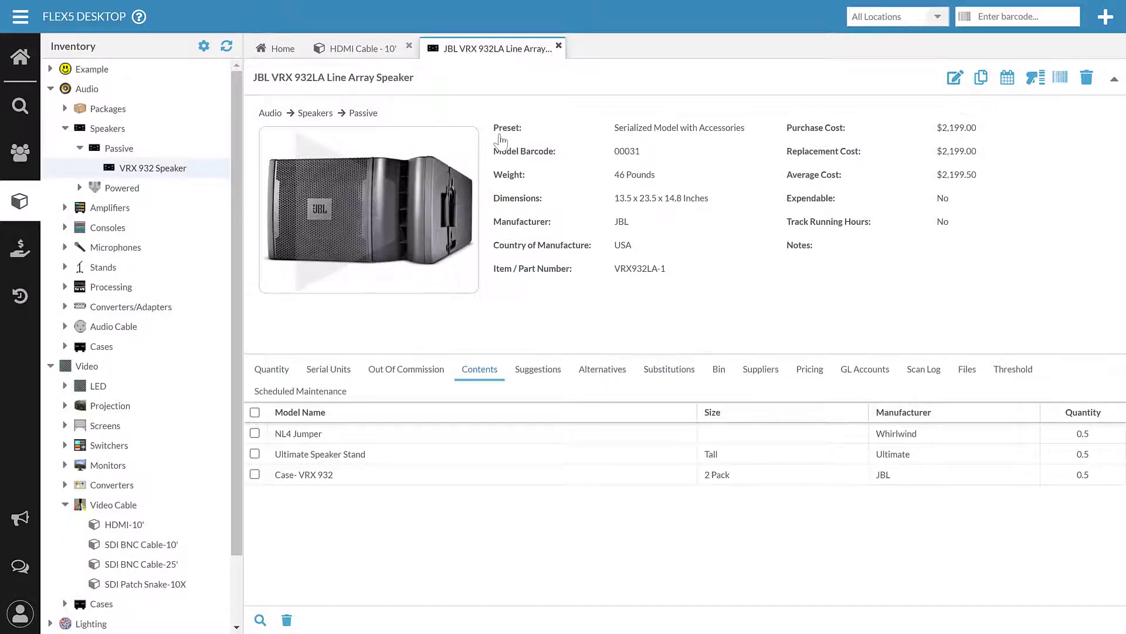
left_click(949, 77)
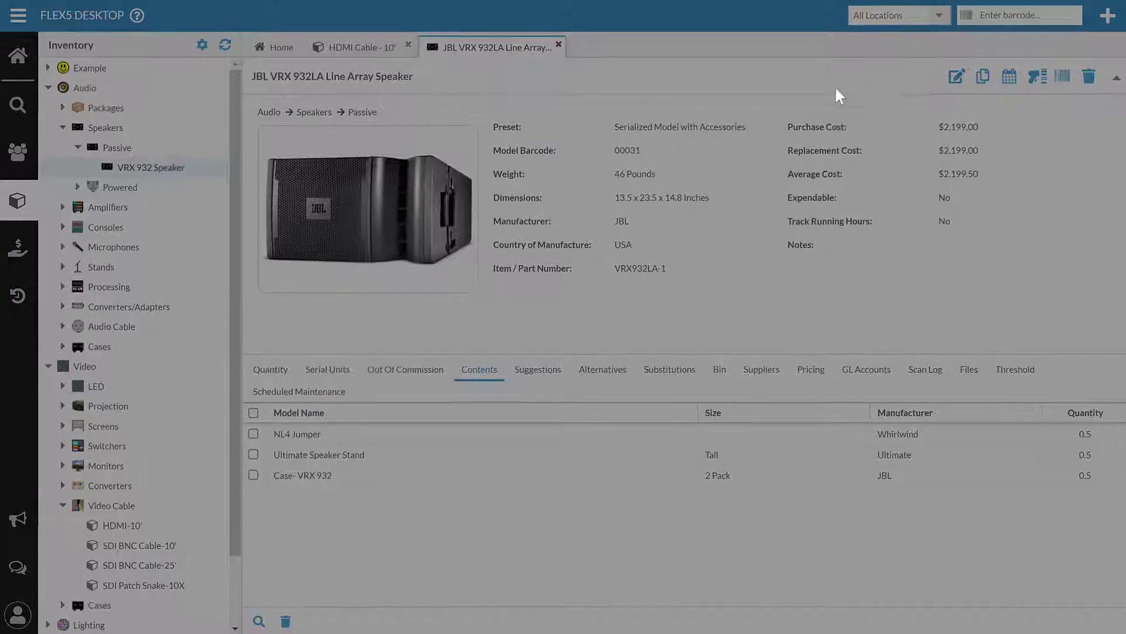
scroll(708, 168, "down", 1)
scroll(707, 168, "down", 10)
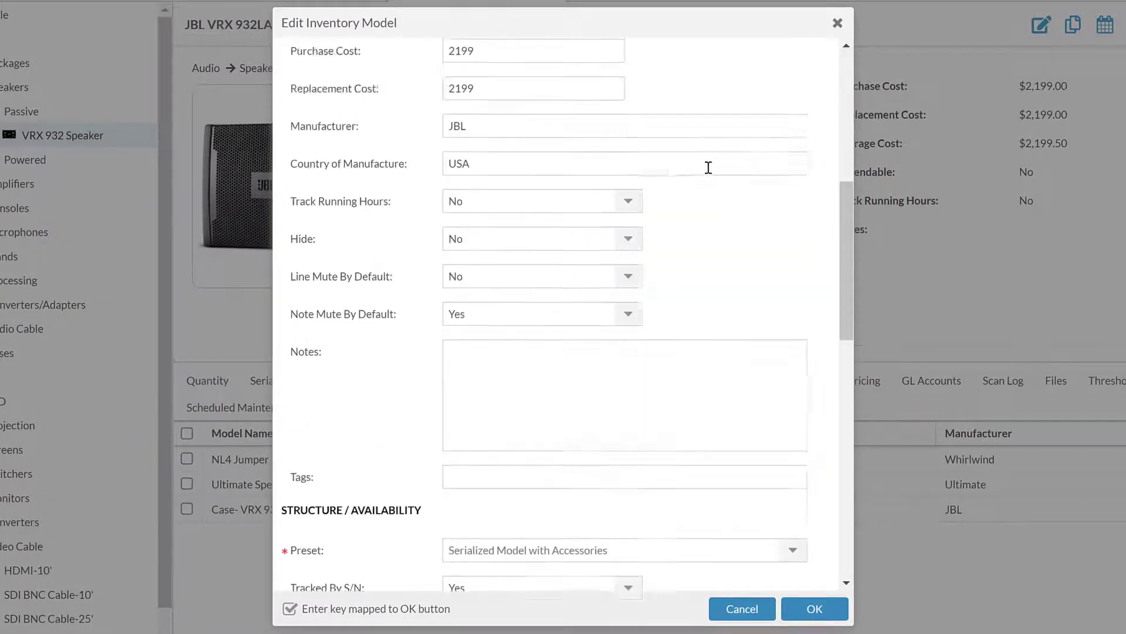
scroll(740, 191, "down", 3)
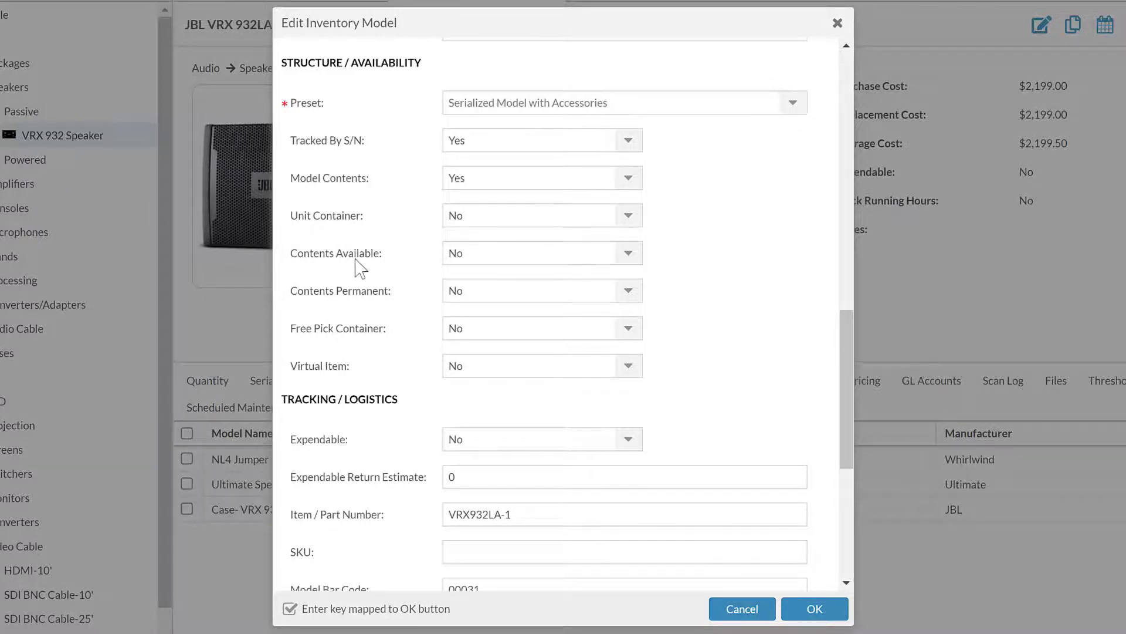
left_click(742, 609)
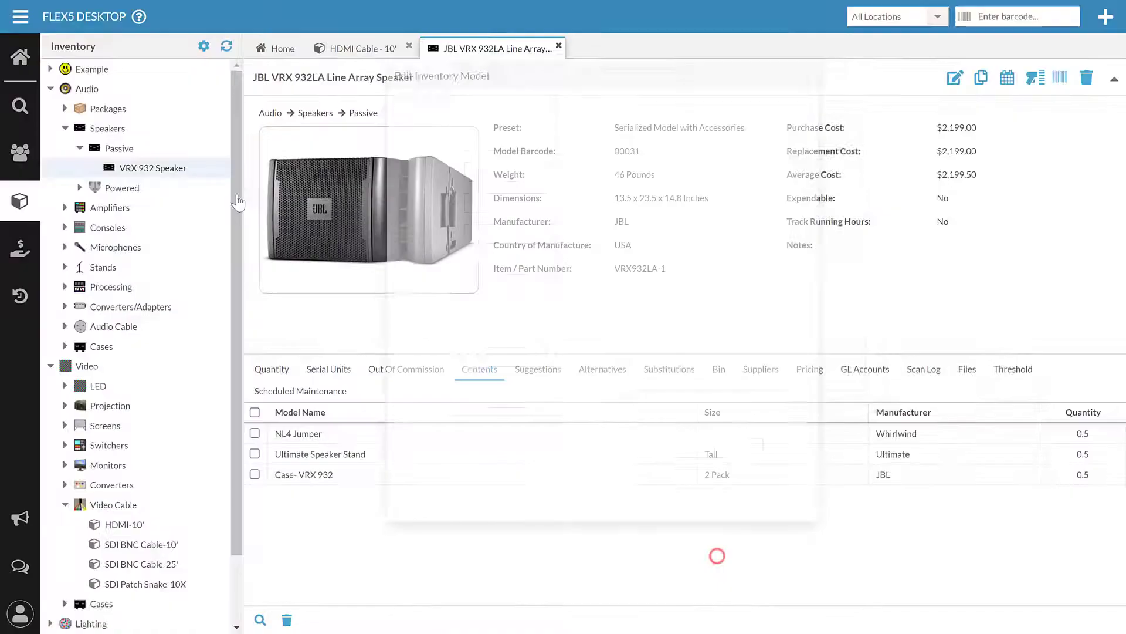
Expand Amplifiers and open the Crown VRack 12000HD Amp Rack model in its own tab.
left_click(65, 207)
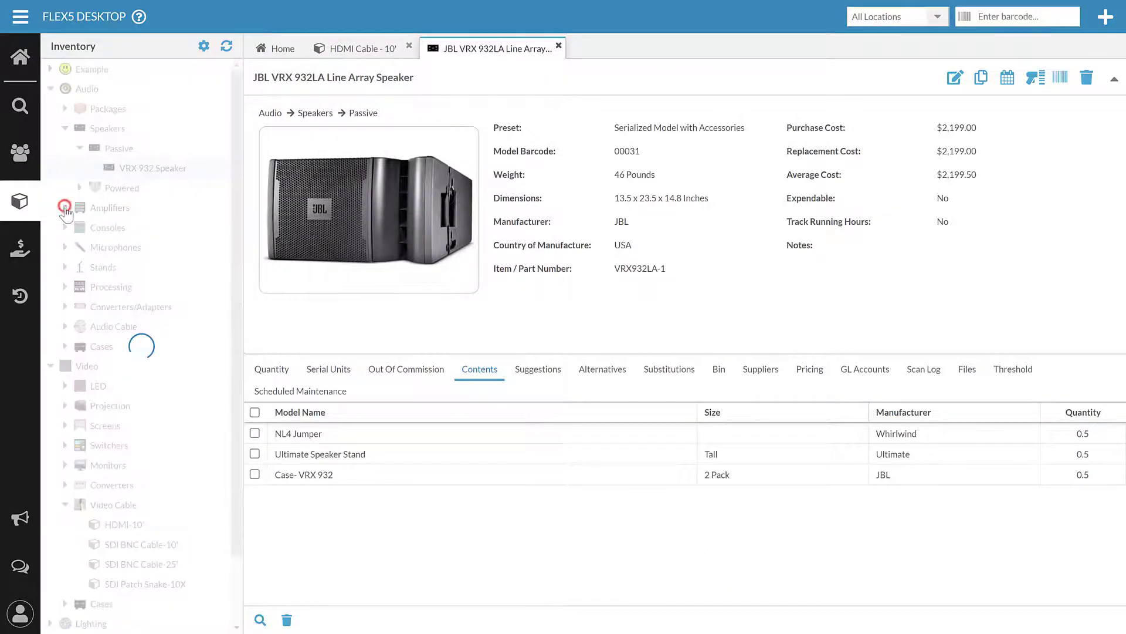
left_click(138, 247)
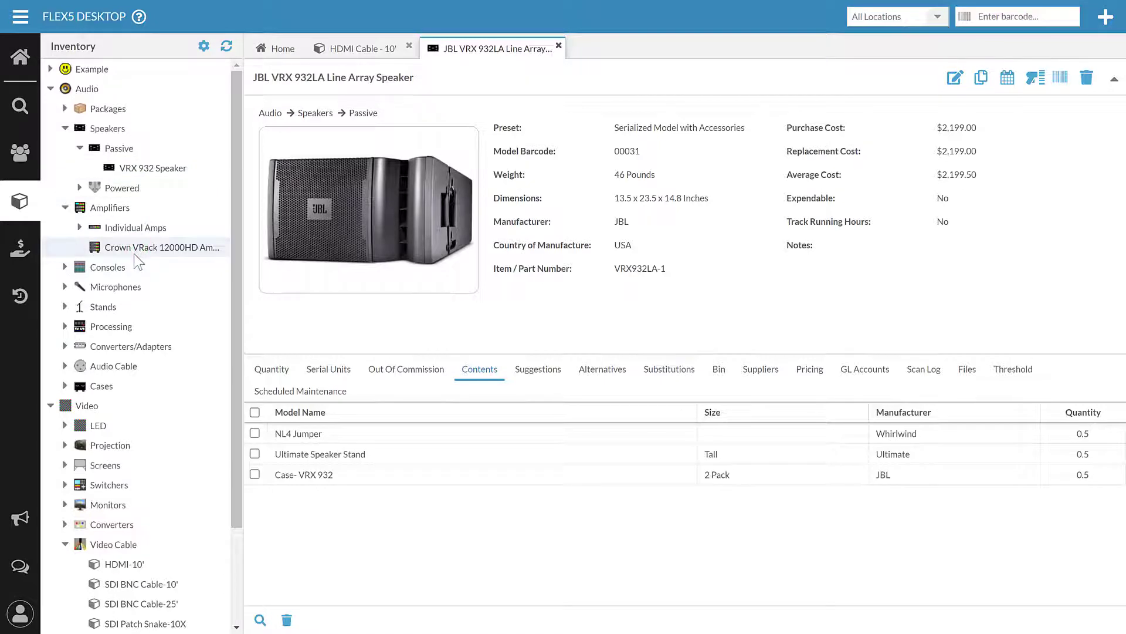
left_click(156, 246)
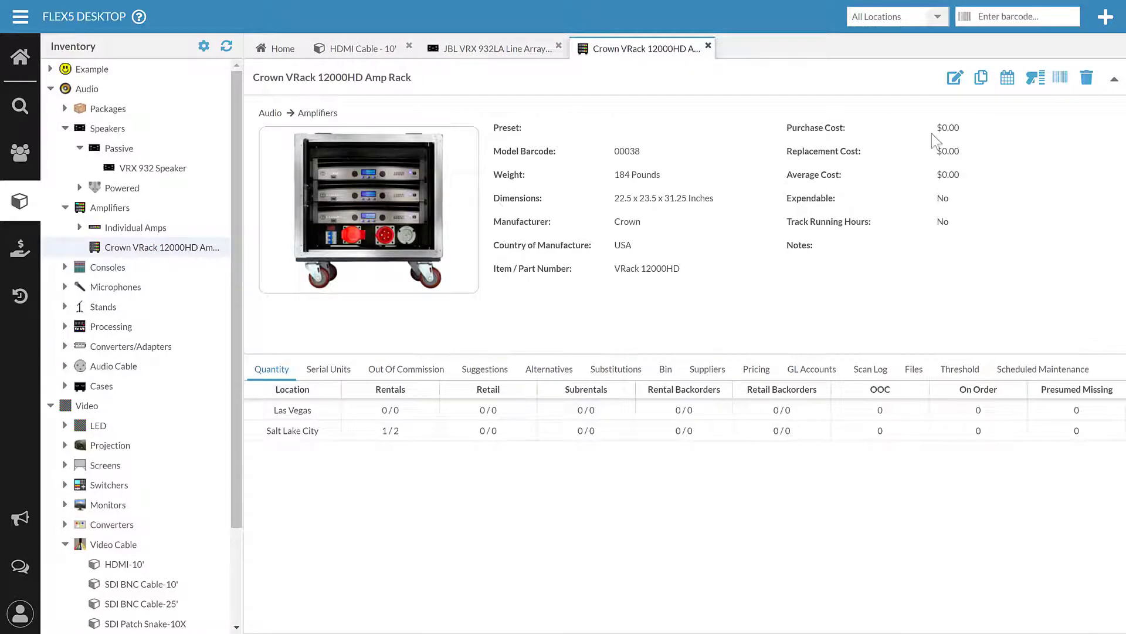
Edit the Crown VRack 12000HD model to view its Serialized Package structure settings.
left_click(955, 77)
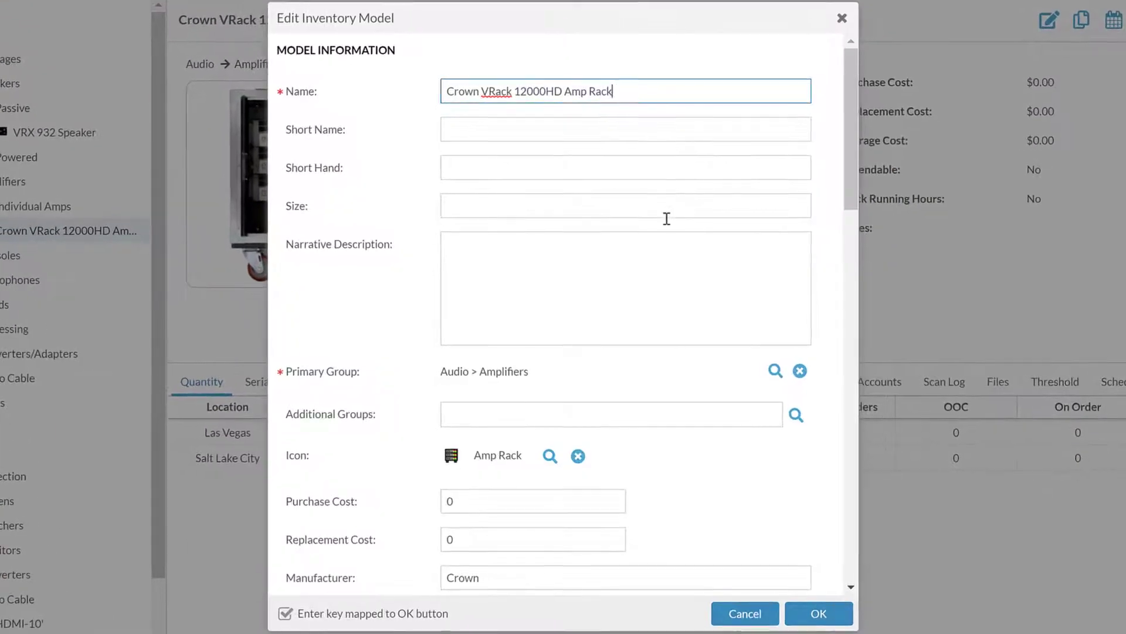
scroll(650, 234, "down", 4)
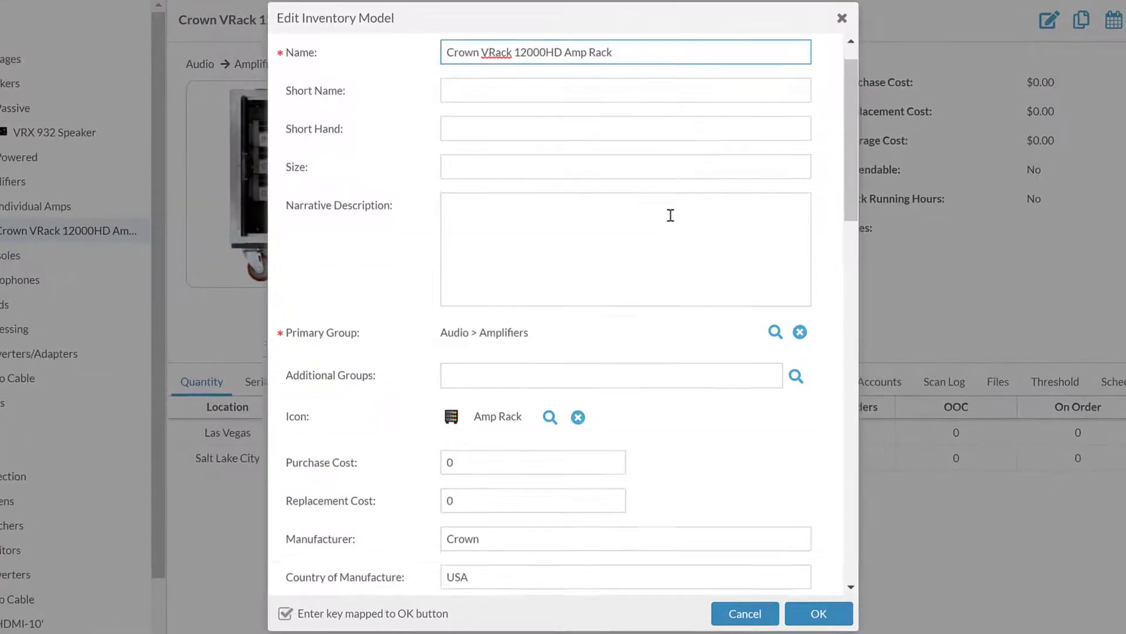
scroll(670, 215, "down", 10)
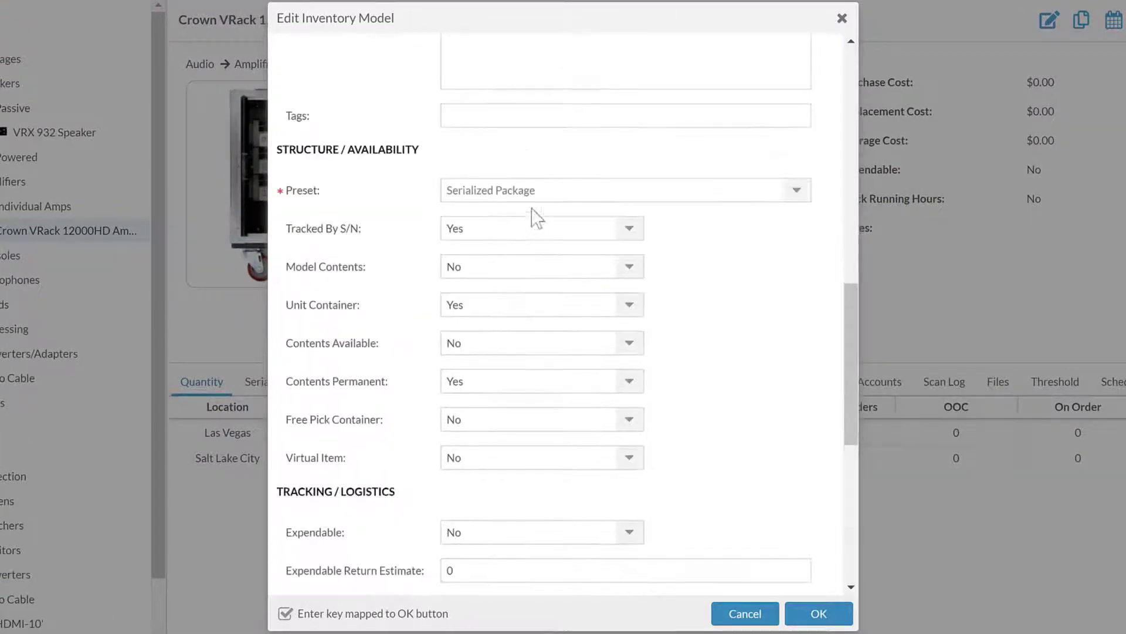
scroll(504, 176, "down", 3)
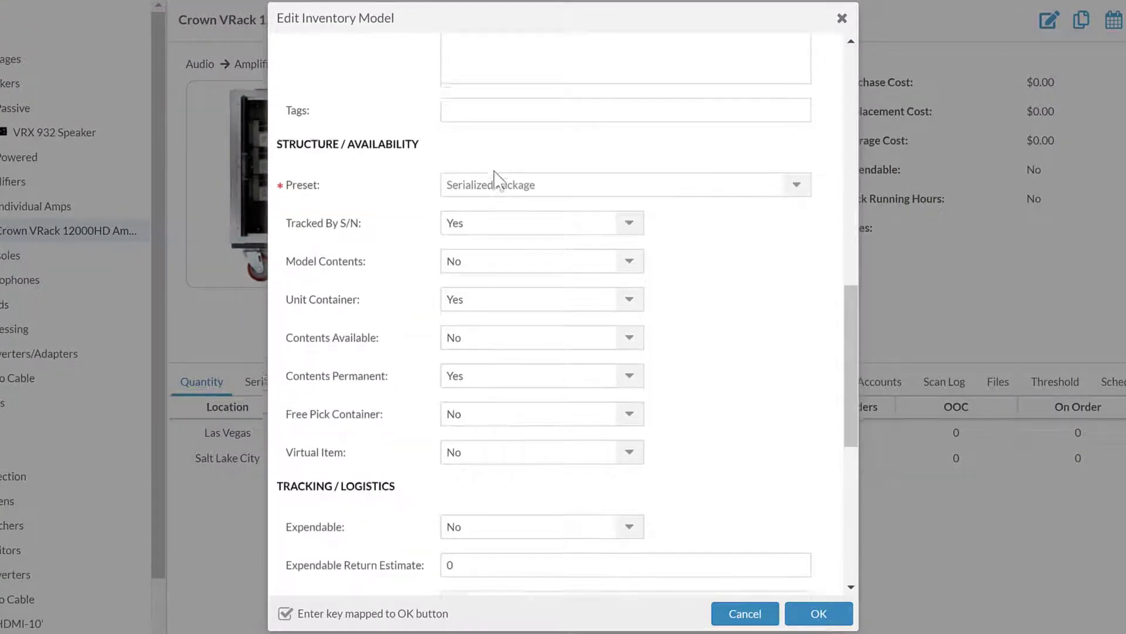
scroll(440, 132, "up", 2)
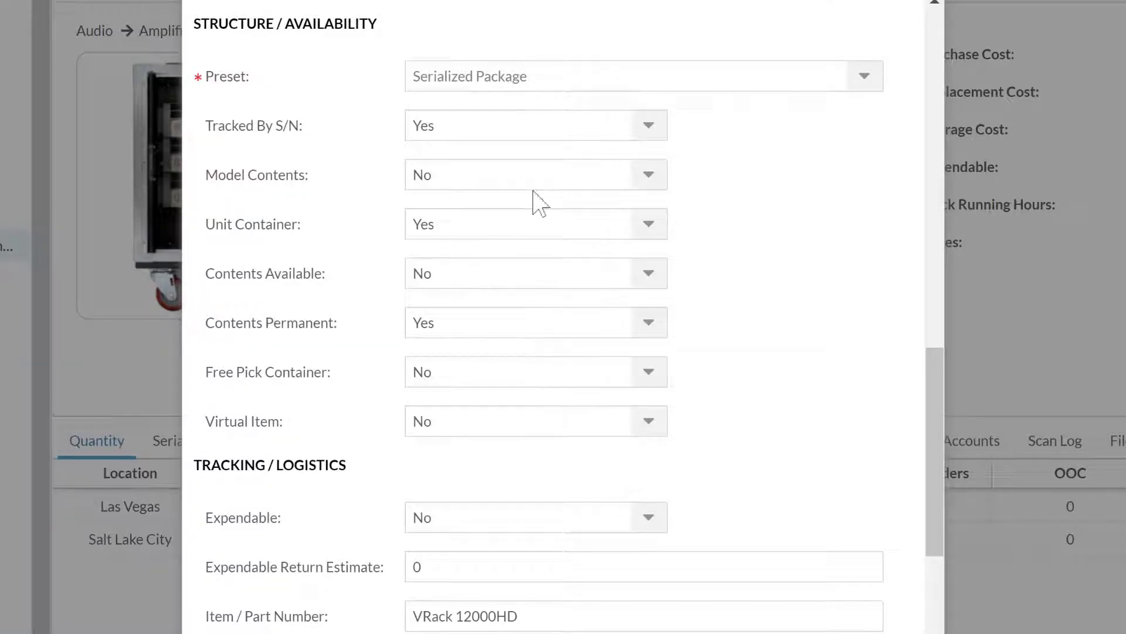
left_click(533, 9)
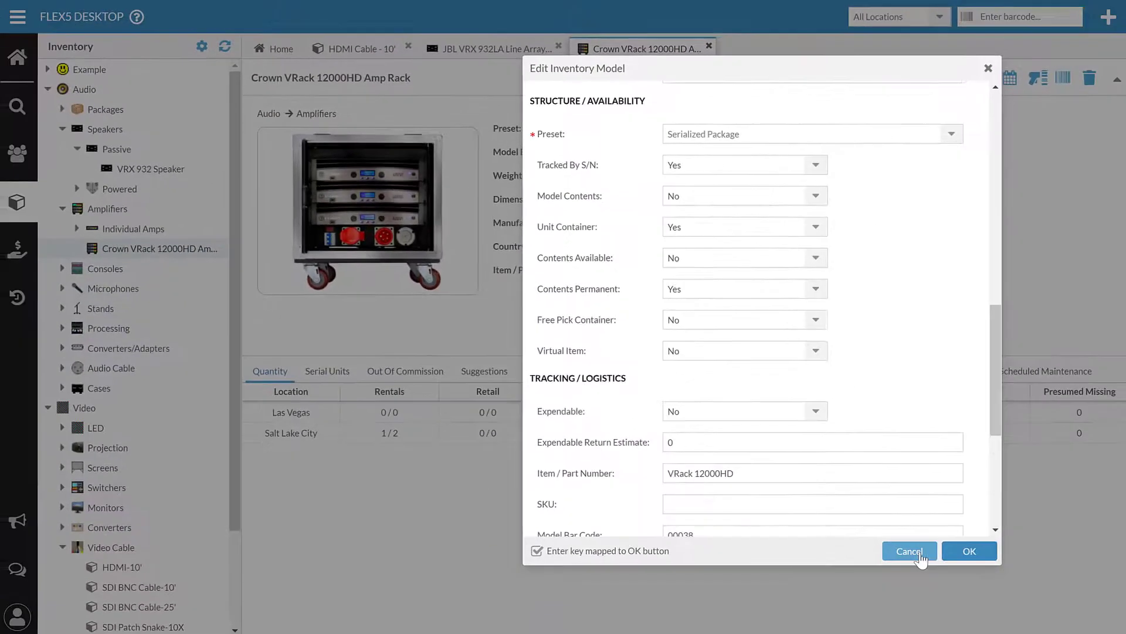
Cancel the amp rack edits and open Case- VRX 932-2 Pack under Shipping Cases.
left_click(914, 547)
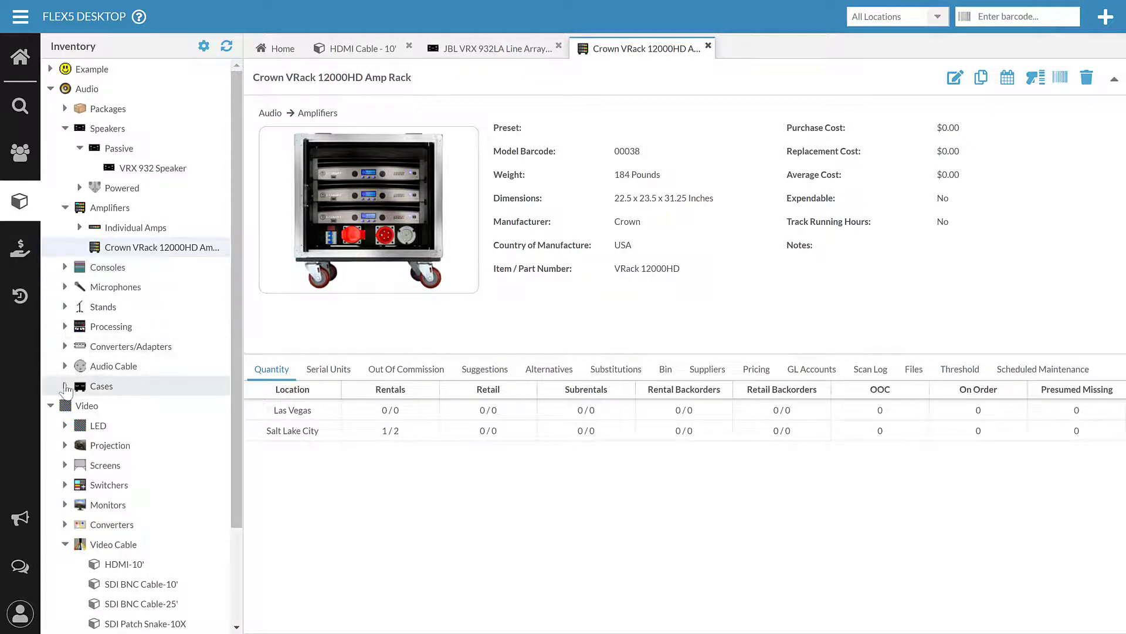
left_click(66, 386)
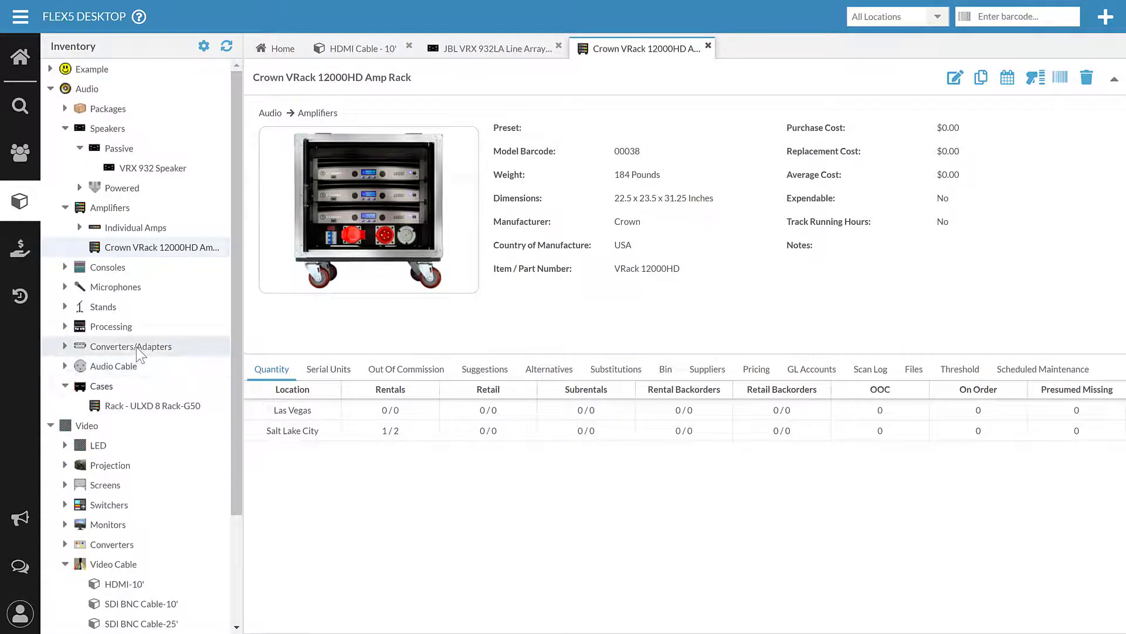
scroll(137, 348, "down", 1)
left_click(65, 312)
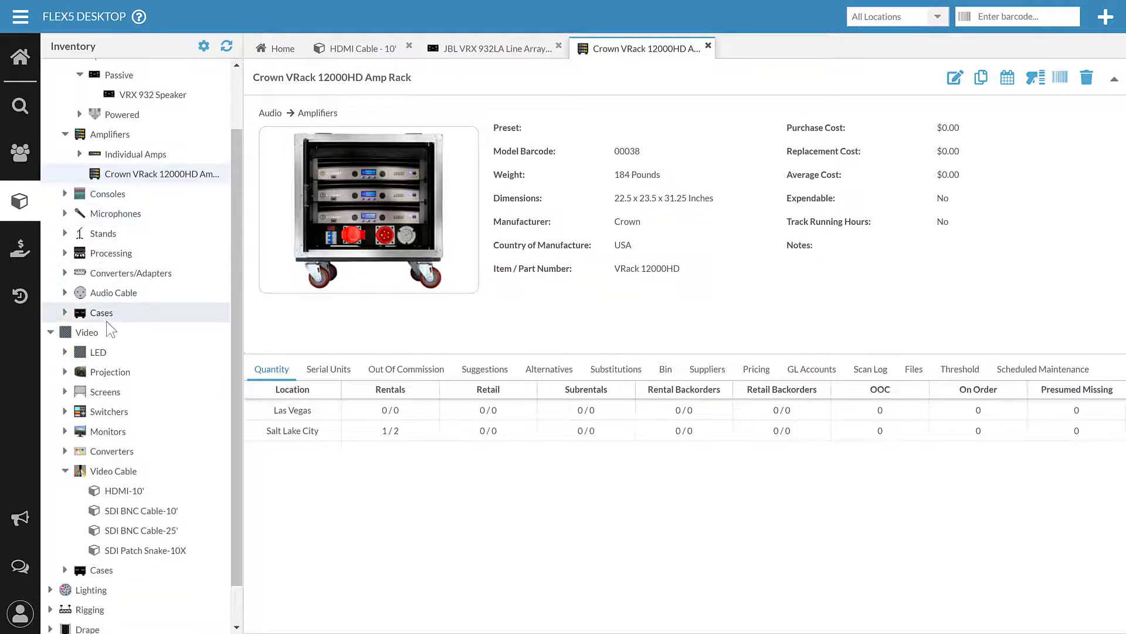
scroll(94, 319, "down", 1)
left_click(48, 604)
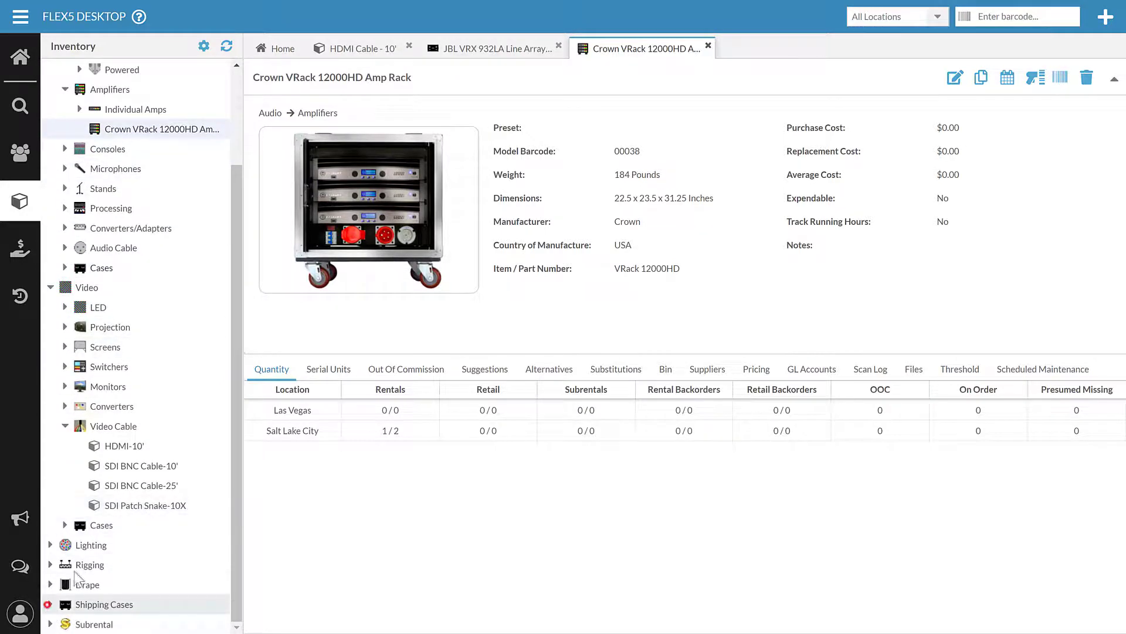
scroll(138, 557, "down", 1)
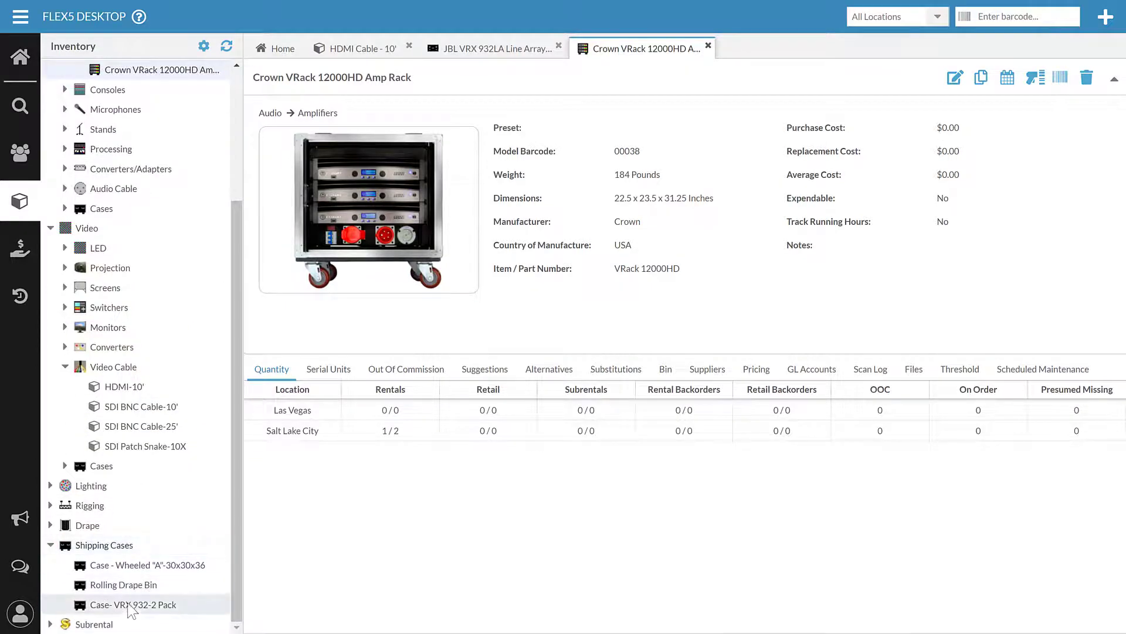
left_click(129, 604)
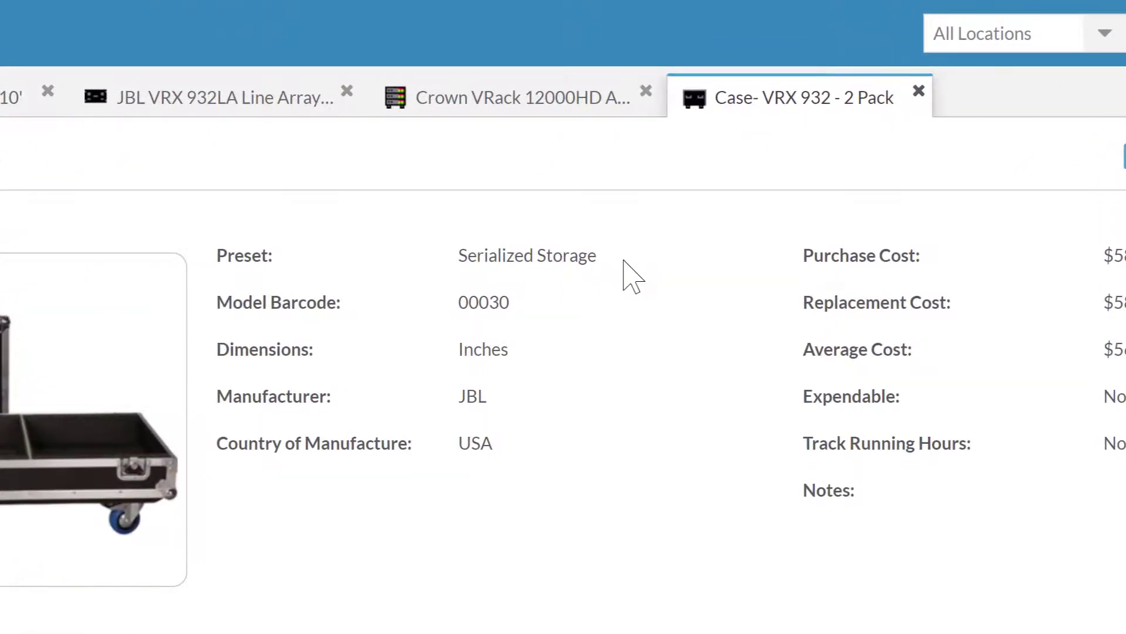
Open the Case- VRX 932-2 Pack edit form, review its fields, and cancel without saving.
left_click(1125, 157)
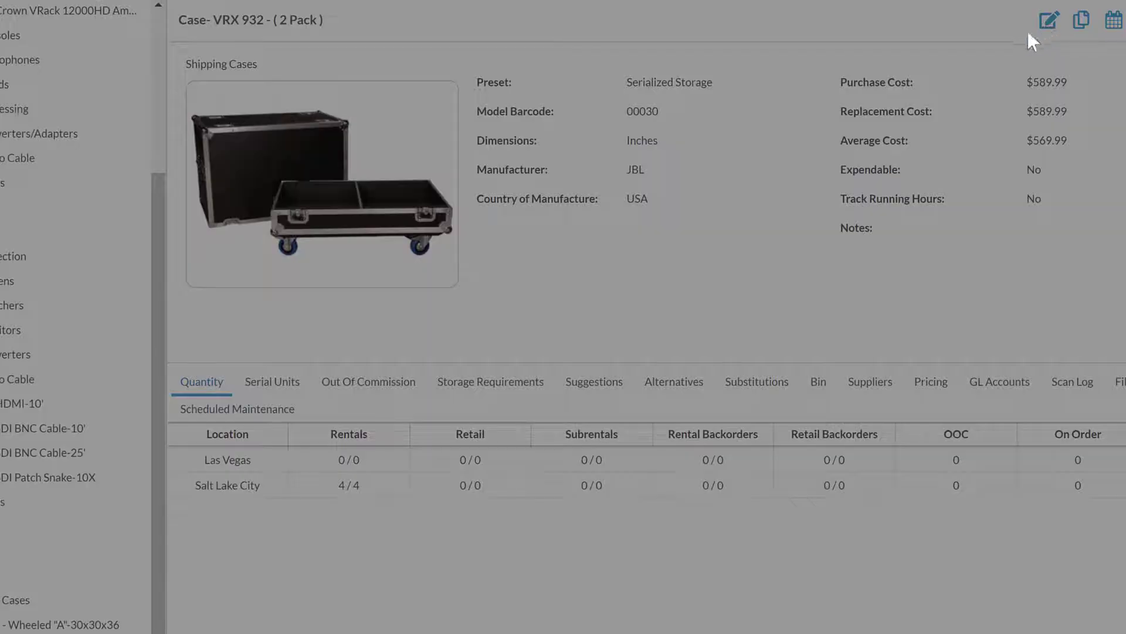
scroll(701, 196, "down", 10)
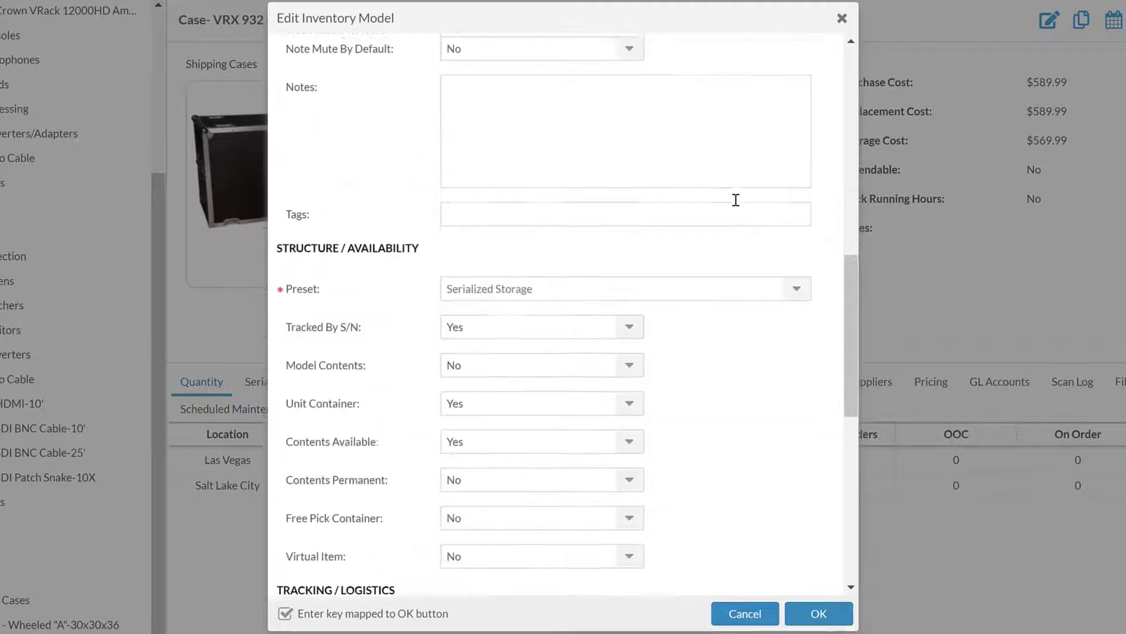
scroll(737, 199, "down", 2)
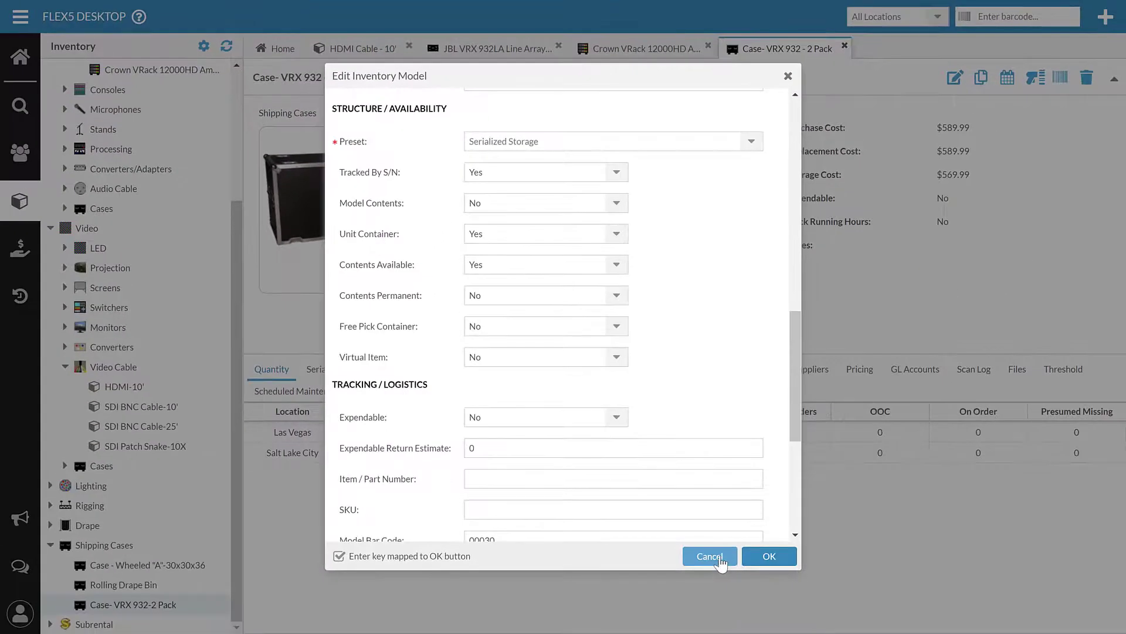
left_click(718, 557)
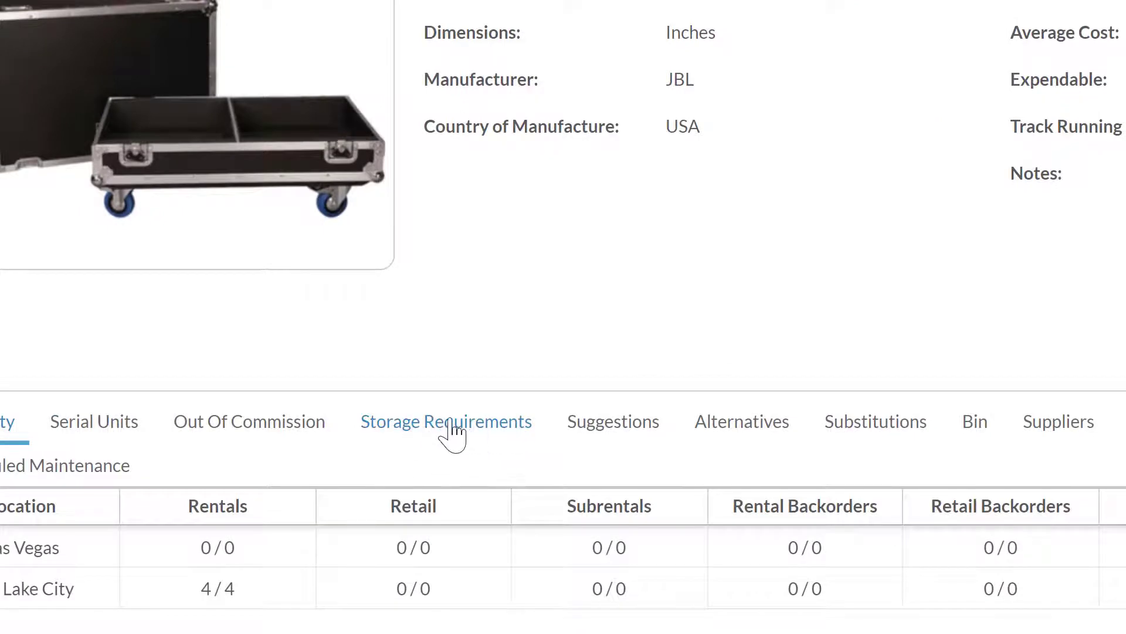
Show the case's storage requirements: two JBL VRX 932LA speakers and one NL4 Jumper, substitutions allowed.
left_click(454, 420)
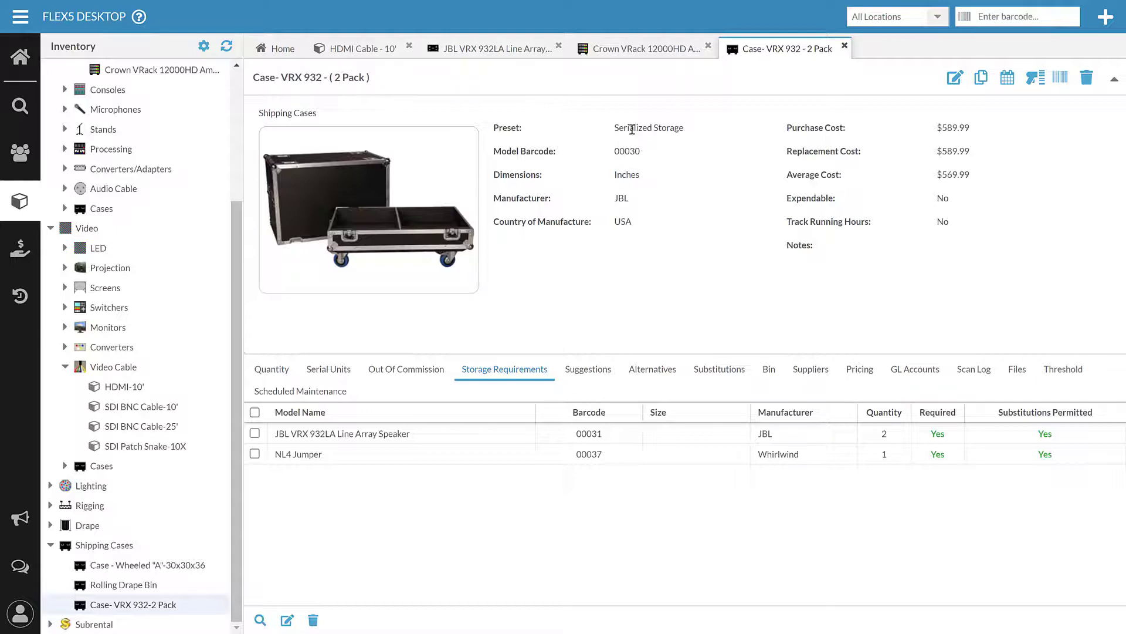
left_click(958, 77)
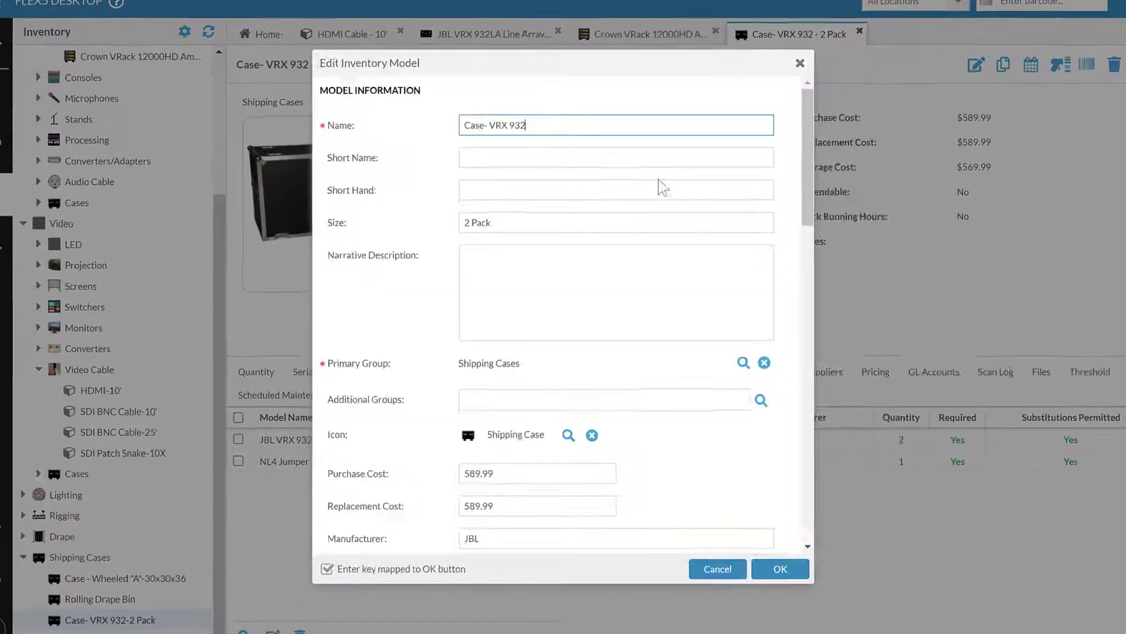
scroll(639, 240, "down", 12)
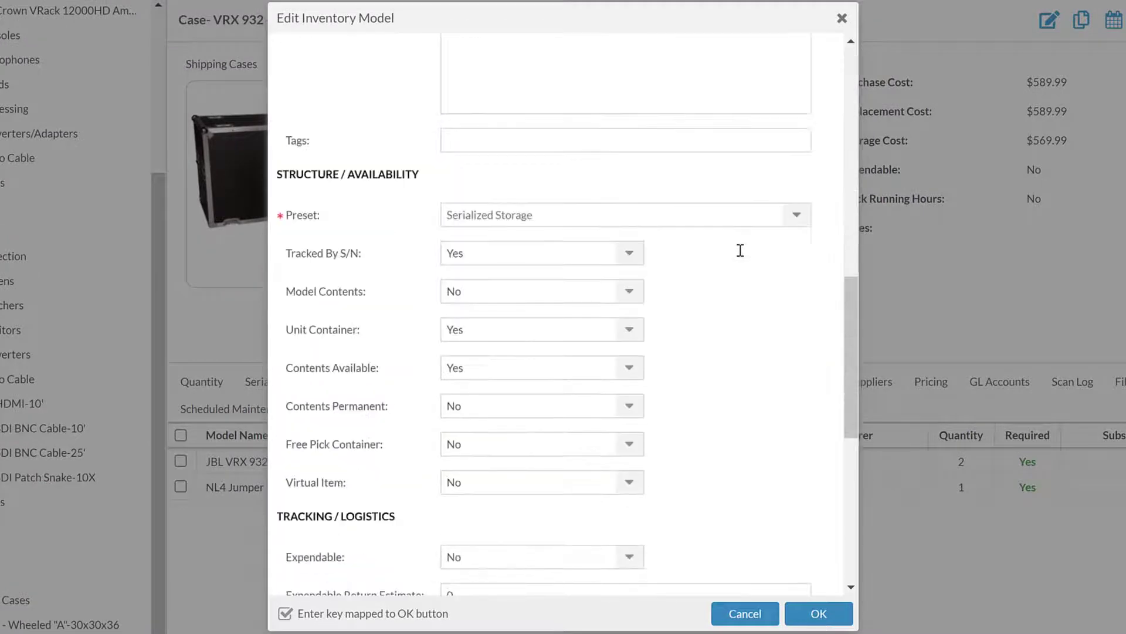
scroll(740, 250, "down", 4)
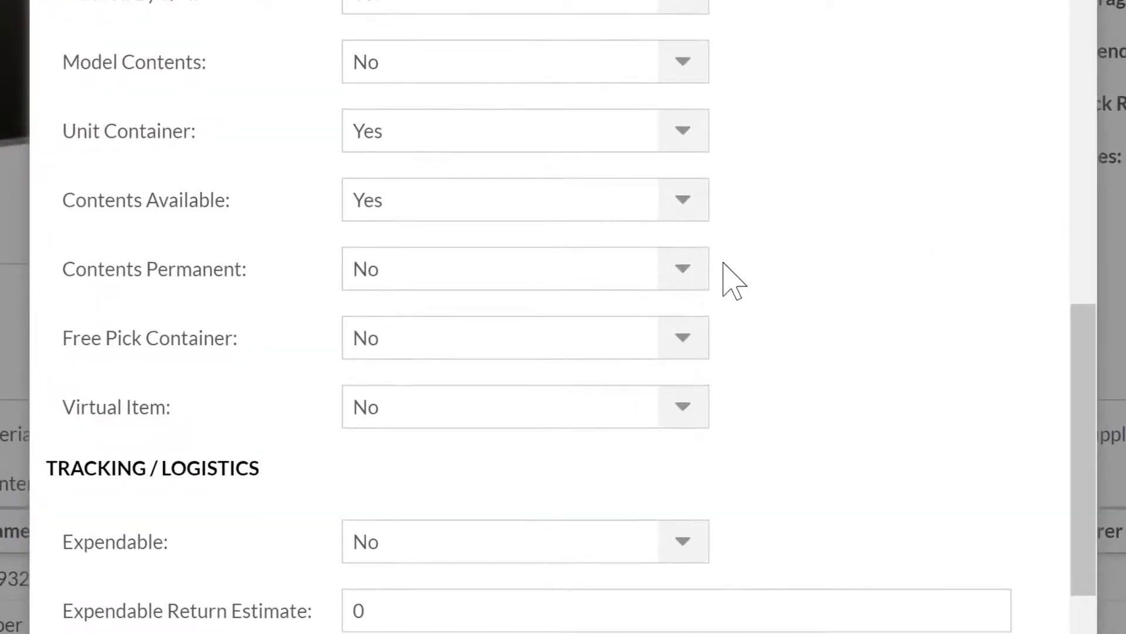
left_click(641, 192)
left_click(645, 362)
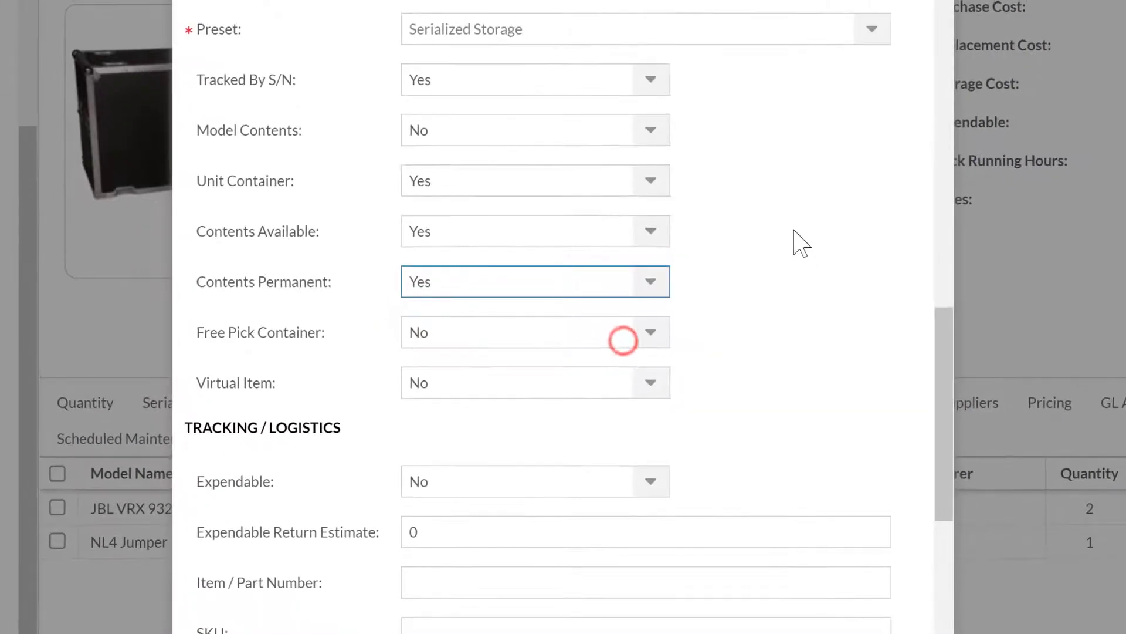
left_click(649, 282)
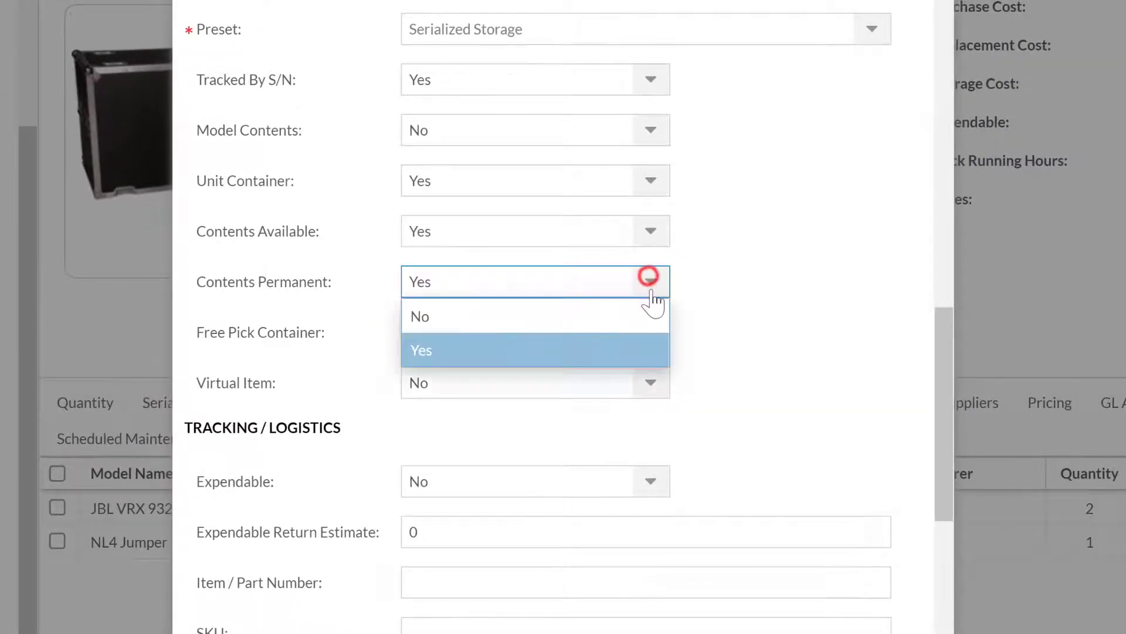
left_click(643, 311)
left_click(810, 248)
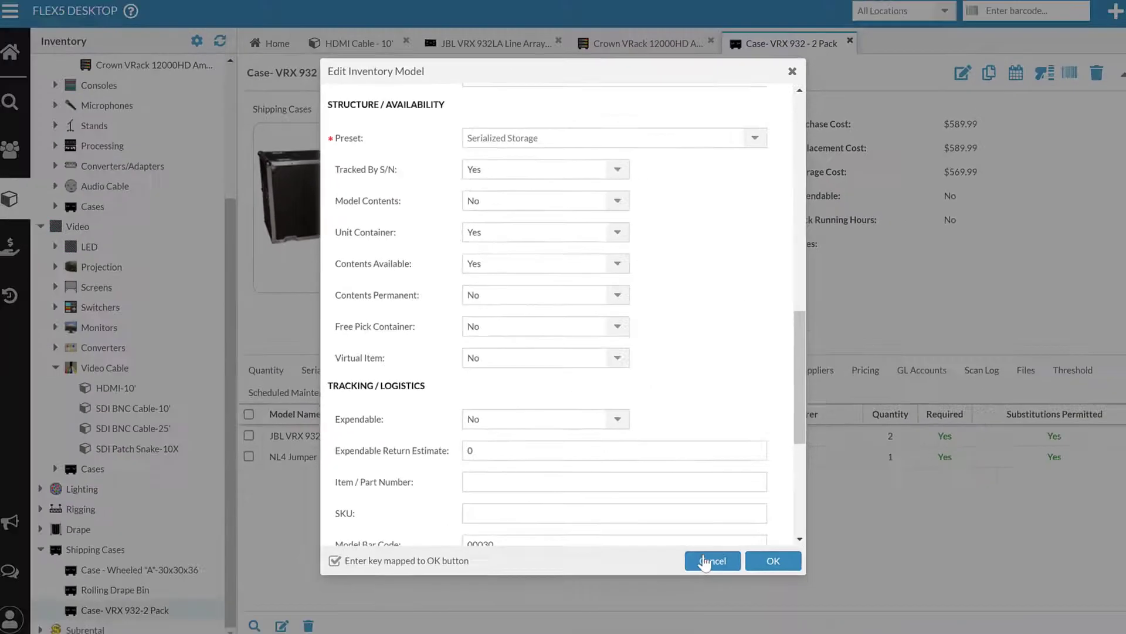
left_click(734, 611)
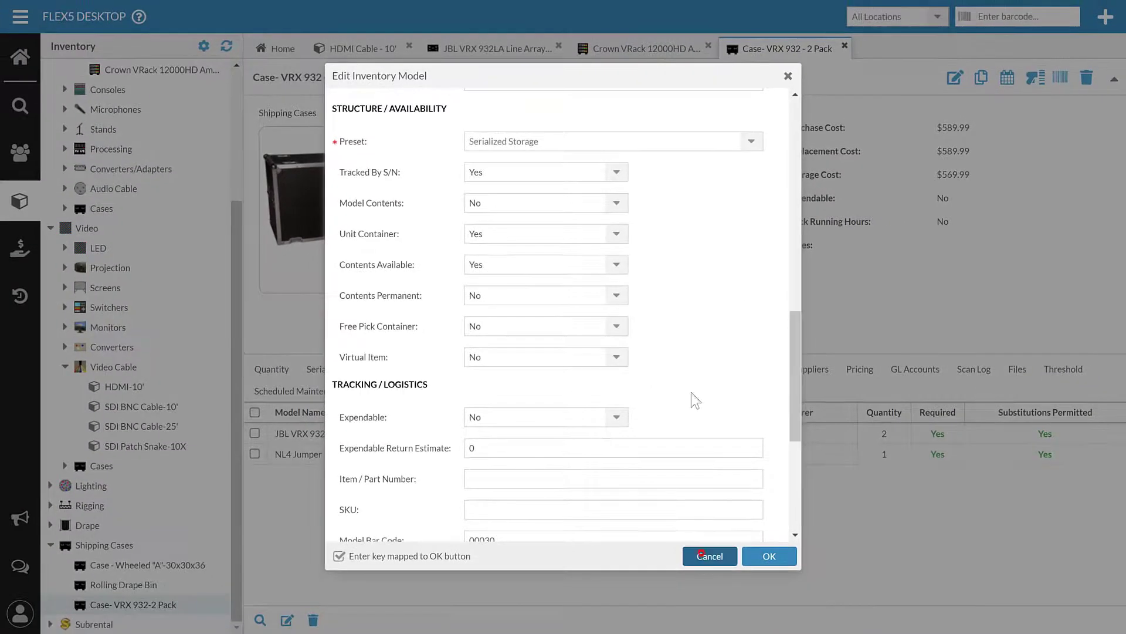
Check the Crown VRack and Case- VRX 932 pages, then open Case - Wheeled "A" (30x30x36).
left_click(667, 52)
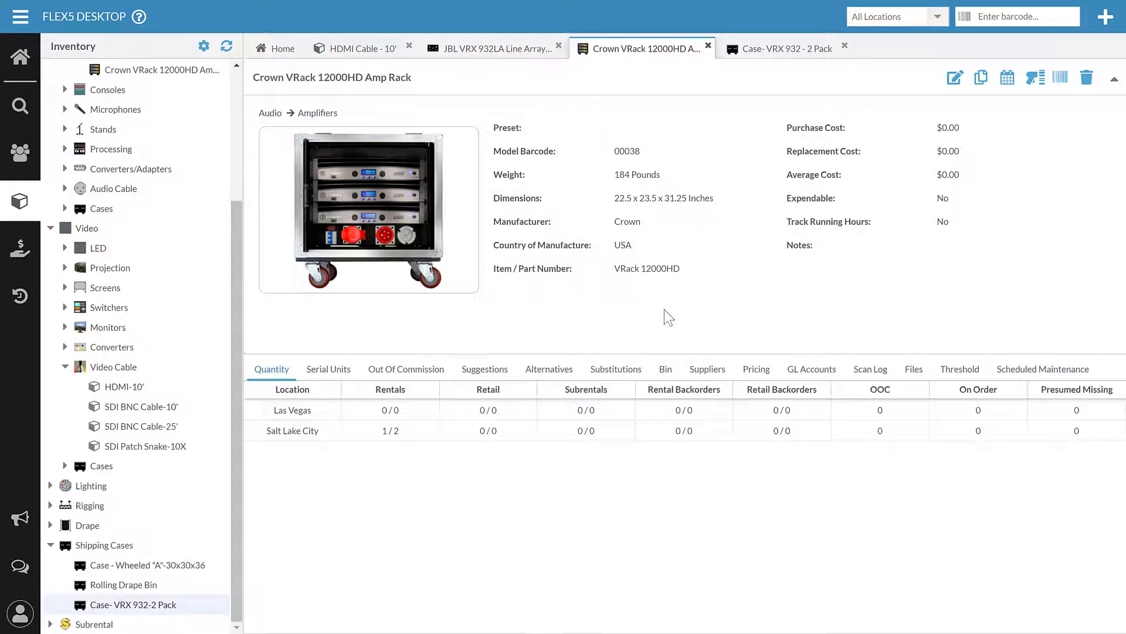
left_click(782, 49)
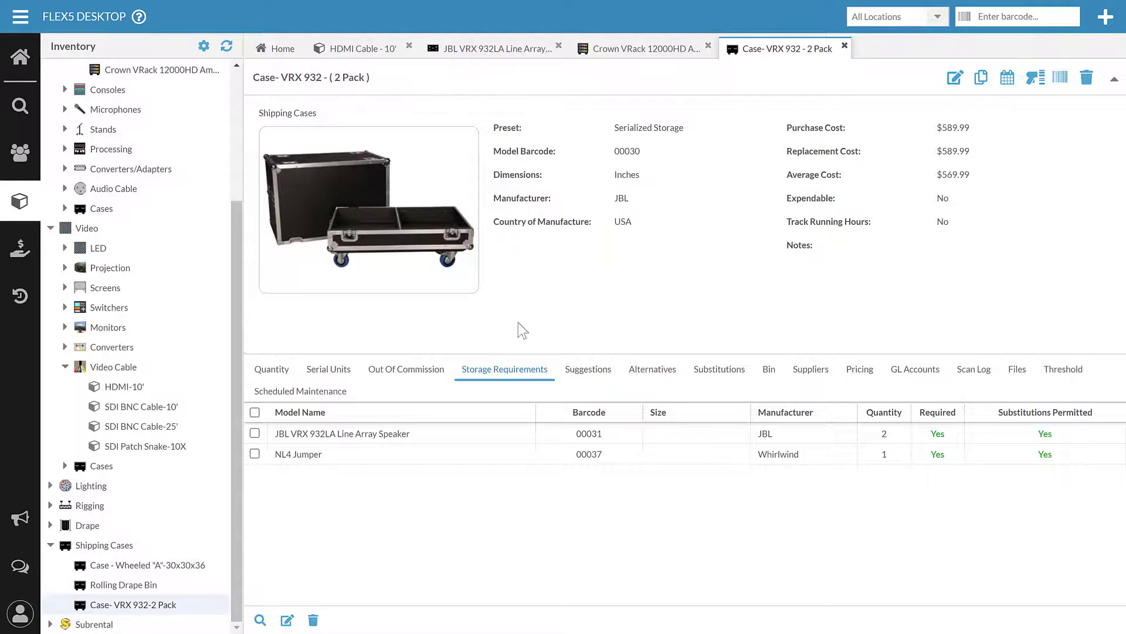
left_click(136, 567)
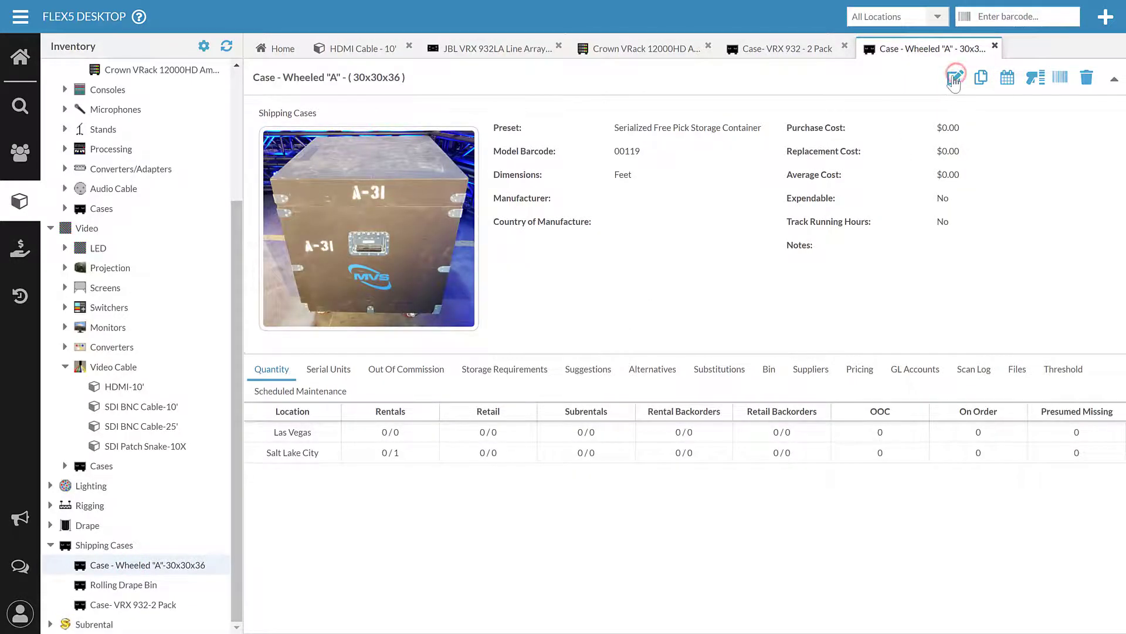
Change the wheeled case's structure preset to Serialized Free Package in its edit form.
left_click(954, 80)
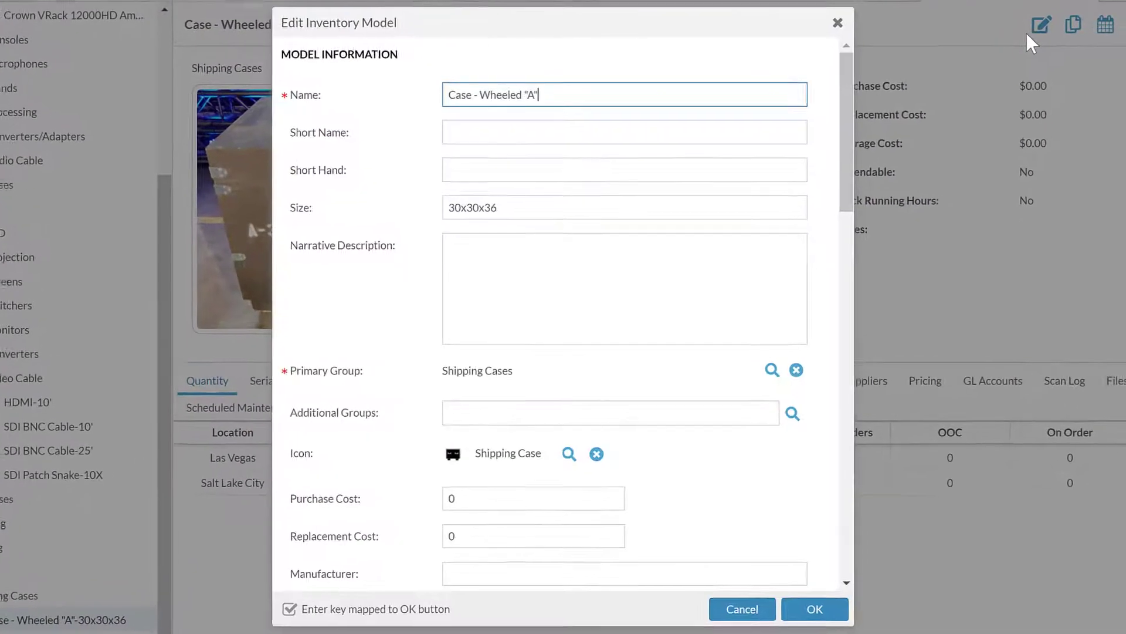
scroll(756, 158, "down", 8)
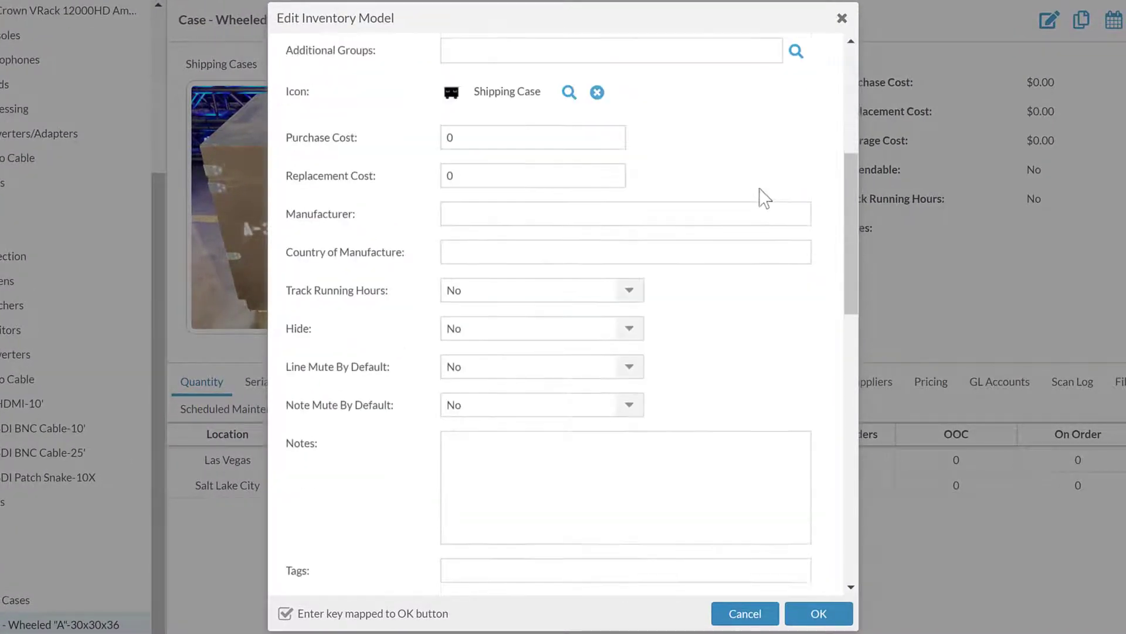
scroll(765, 199, "down", 9)
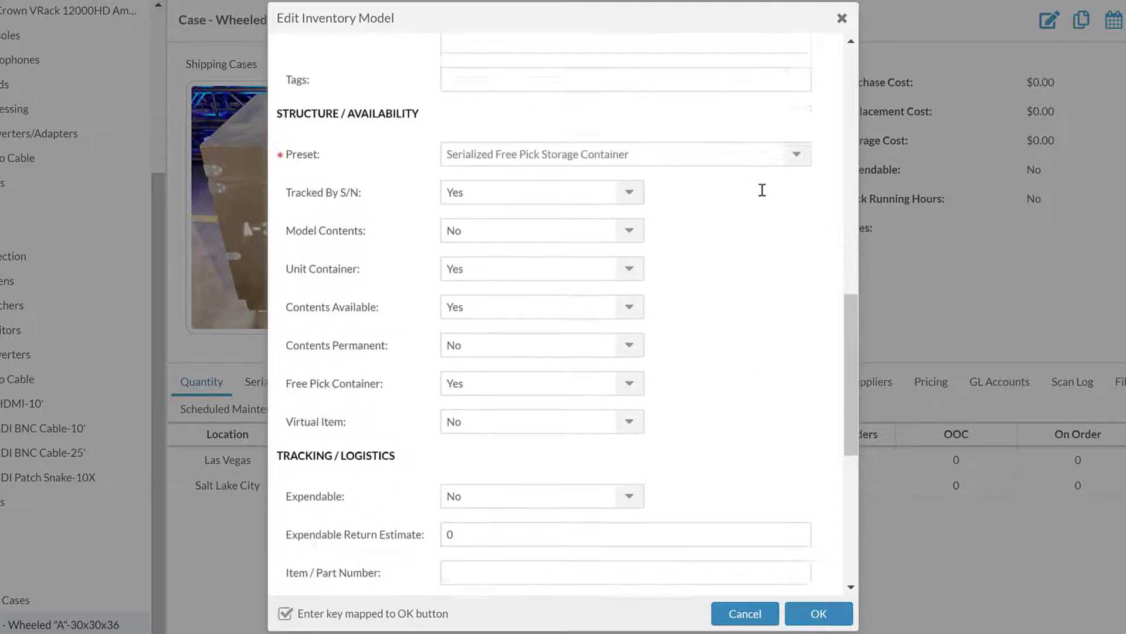
scroll(760, 200, "up", 3)
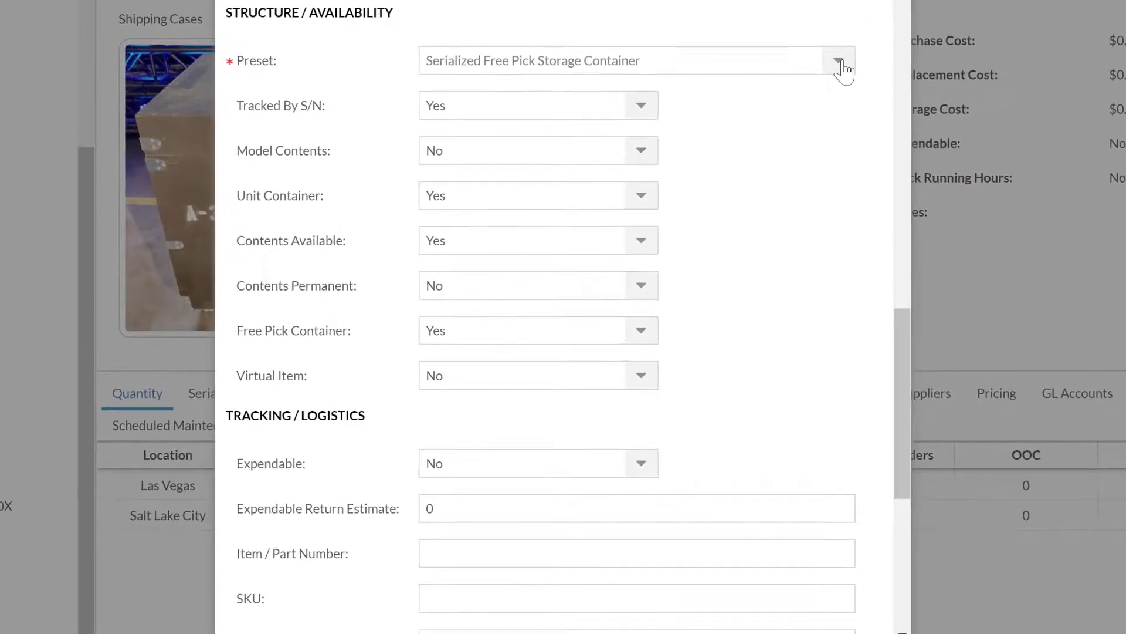
left_click(843, 66)
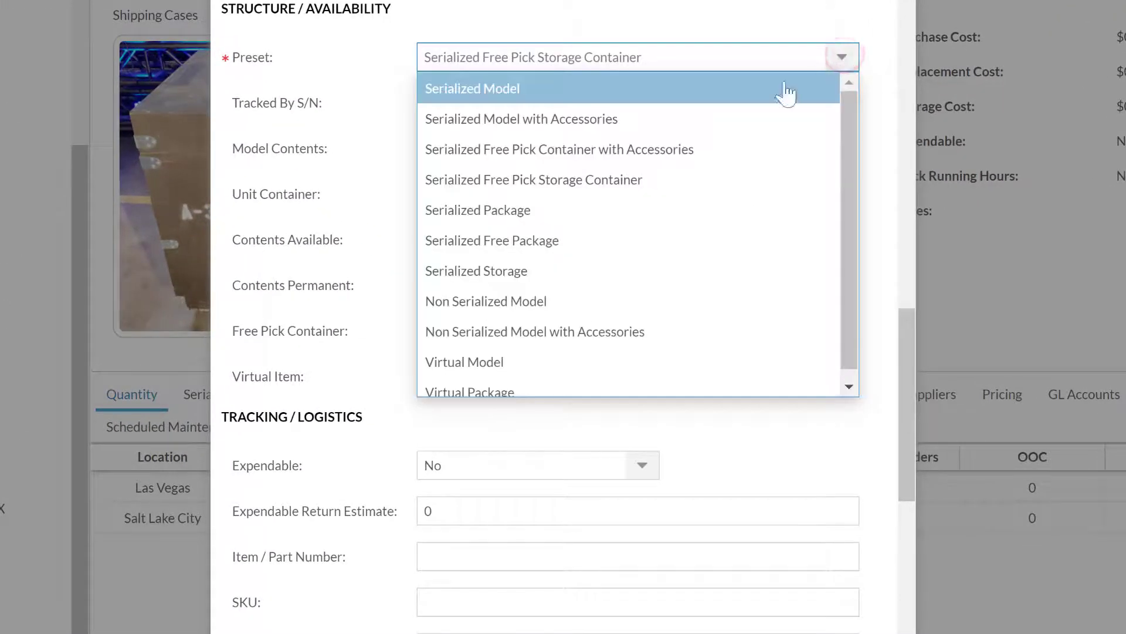
left_click(510, 241)
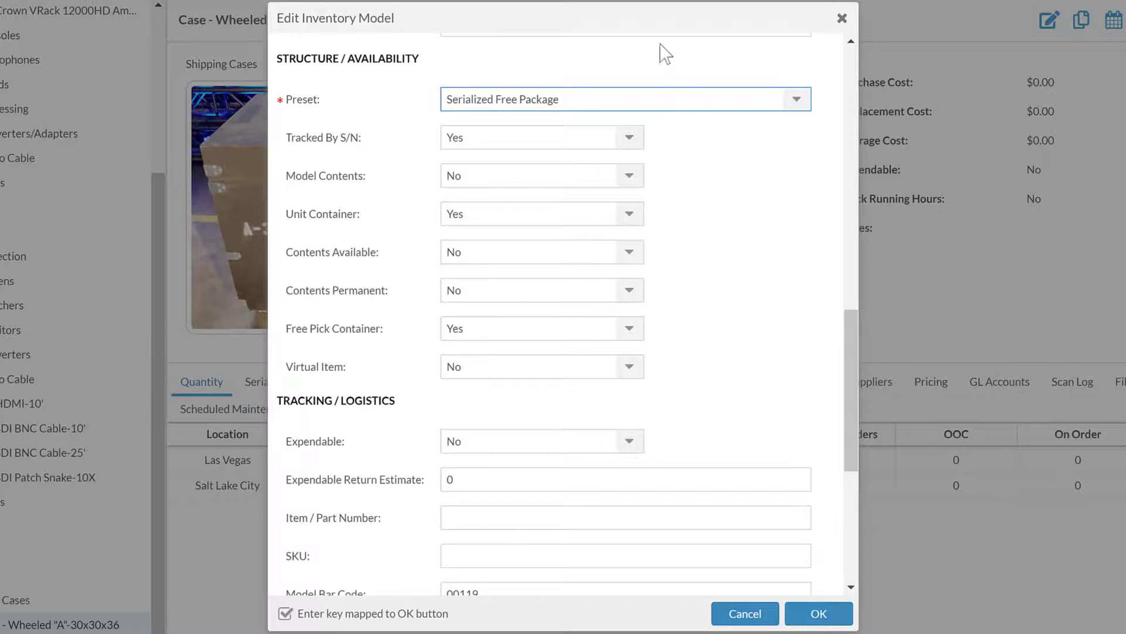
Drag the edit form to the right so the wheeled case page and photo show beside it.
left_click_drag(654, 24, 907, 12)
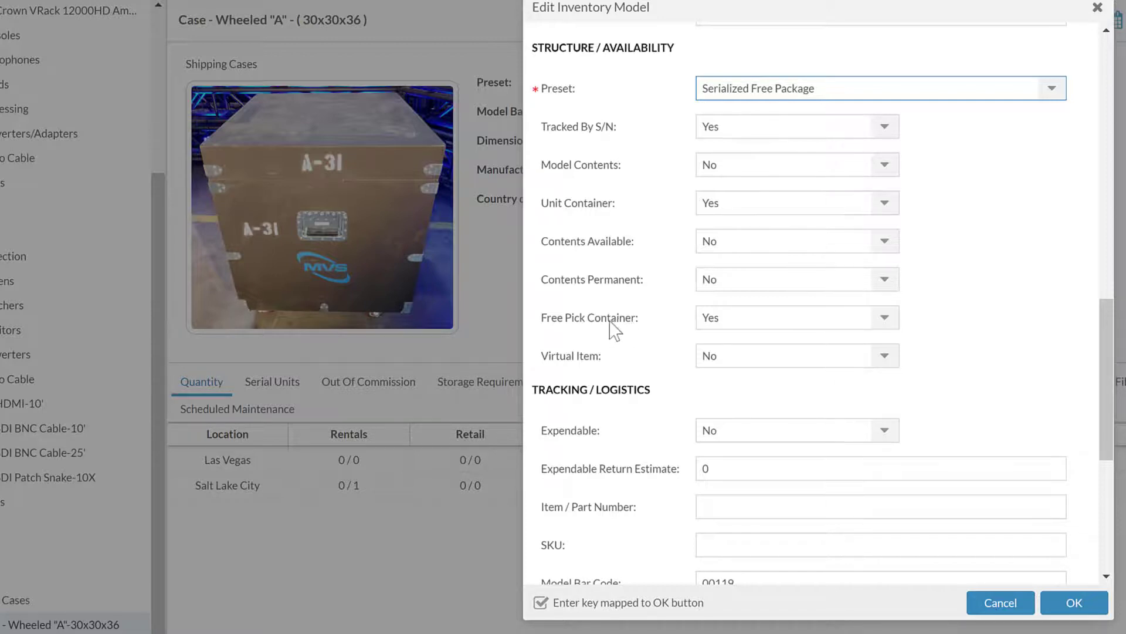
left_click(950, 323)
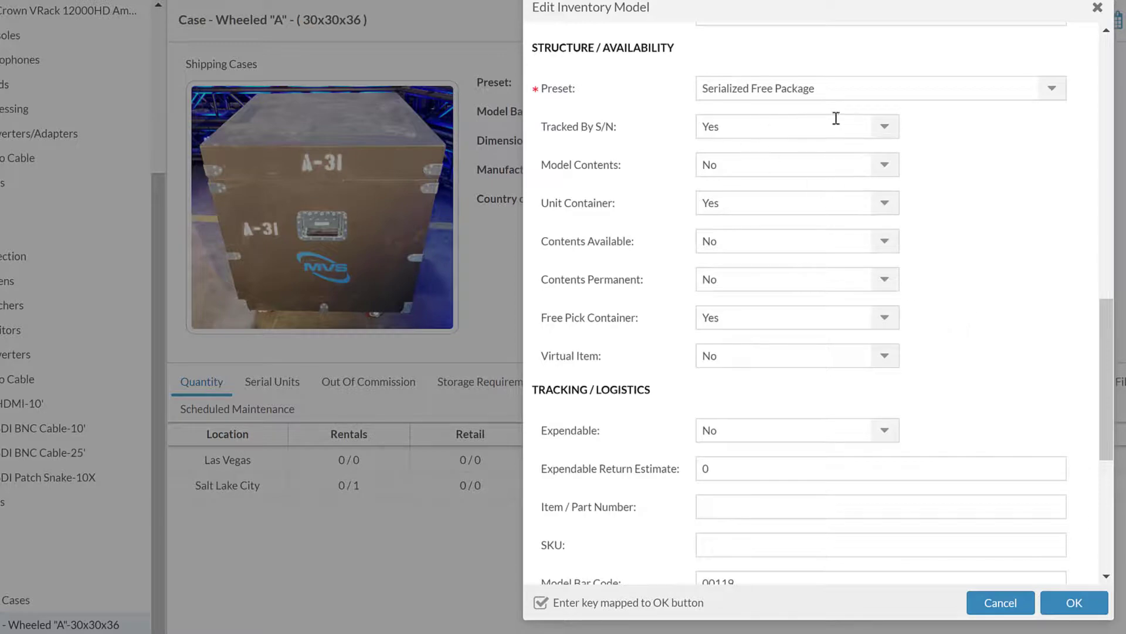
left_click(1054, 89)
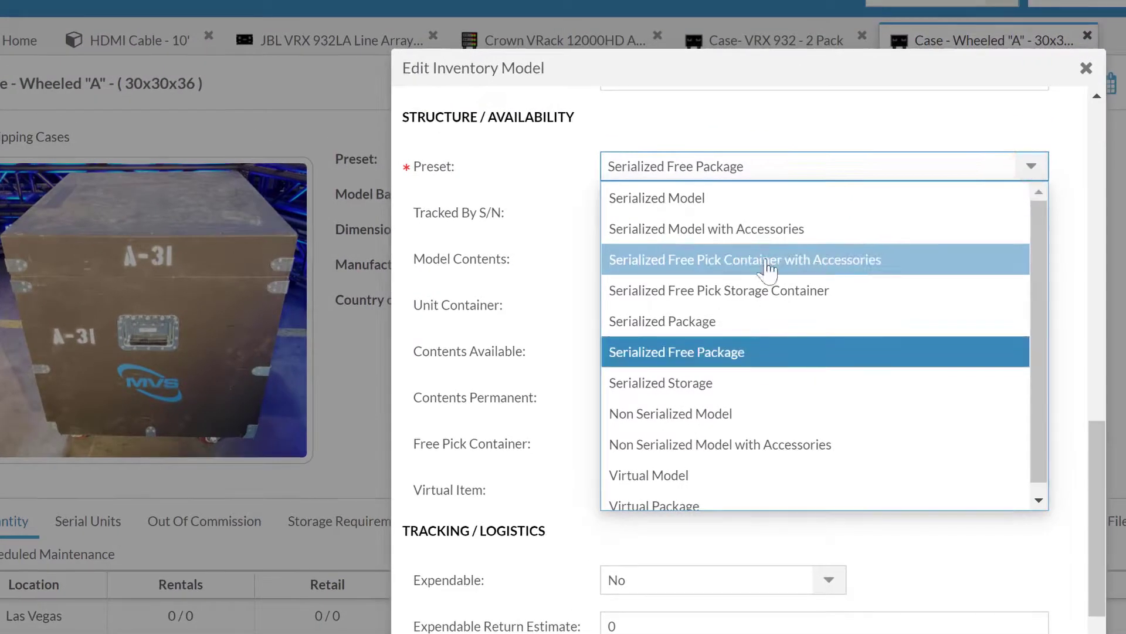
left_click(710, 291)
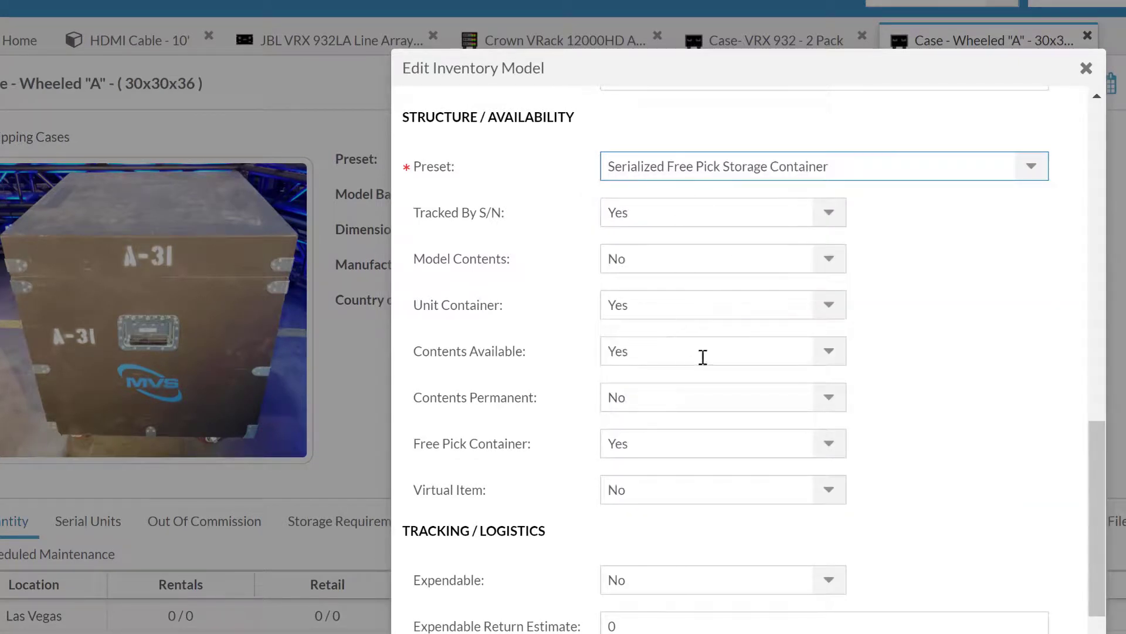
left_click(829, 350)
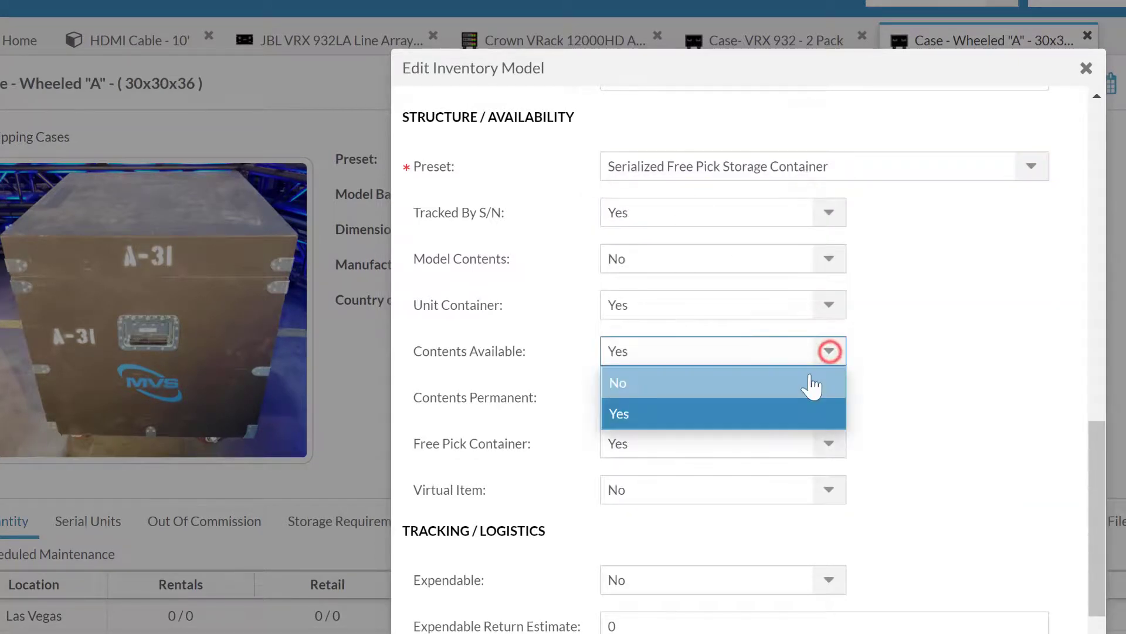
left_click(807, 375)
left_click(829, 351)
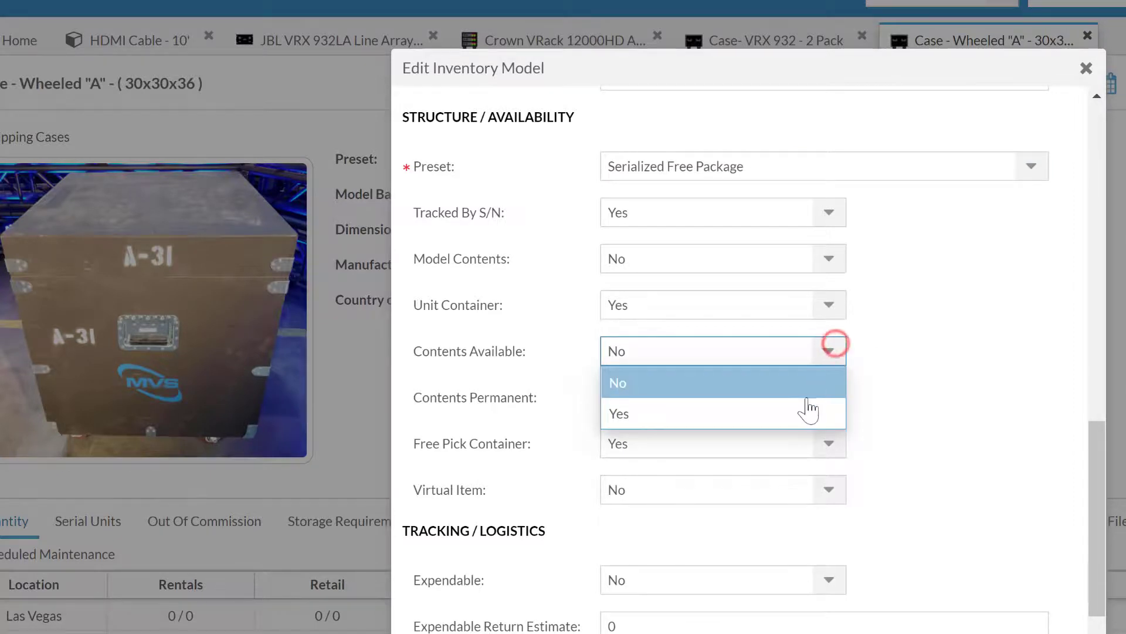
left_click(806, 406)
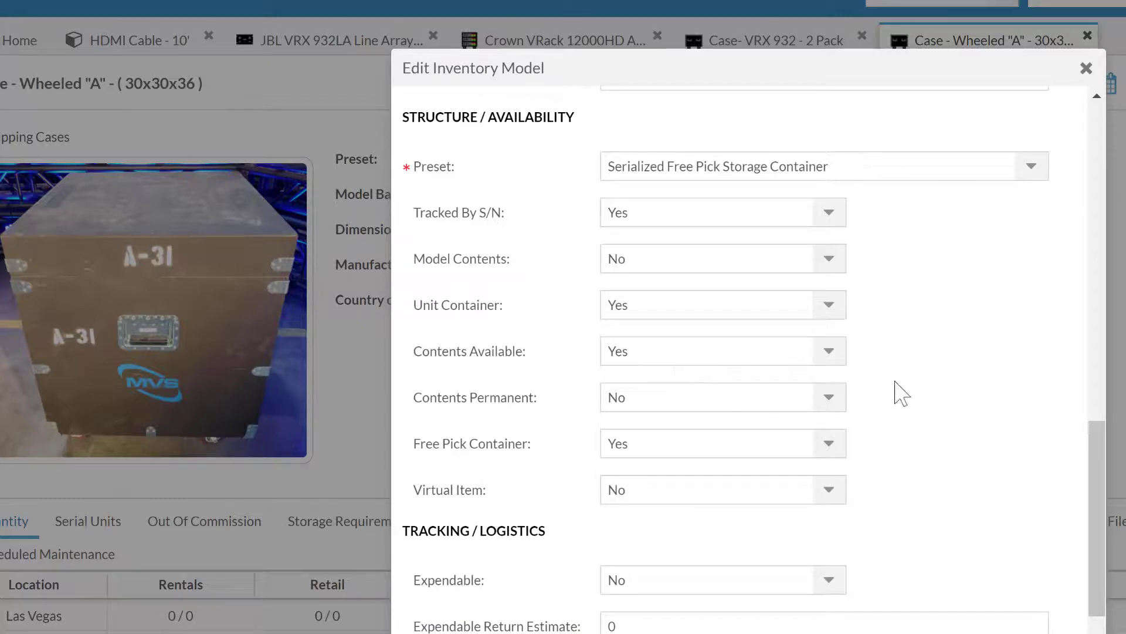
Set Virtual Item to Yes (preset turns Custom), then cancel the wheeled case's edits unsaved.
left_click(912, 382)
left_click(831, 488)
left_click(808, 554)
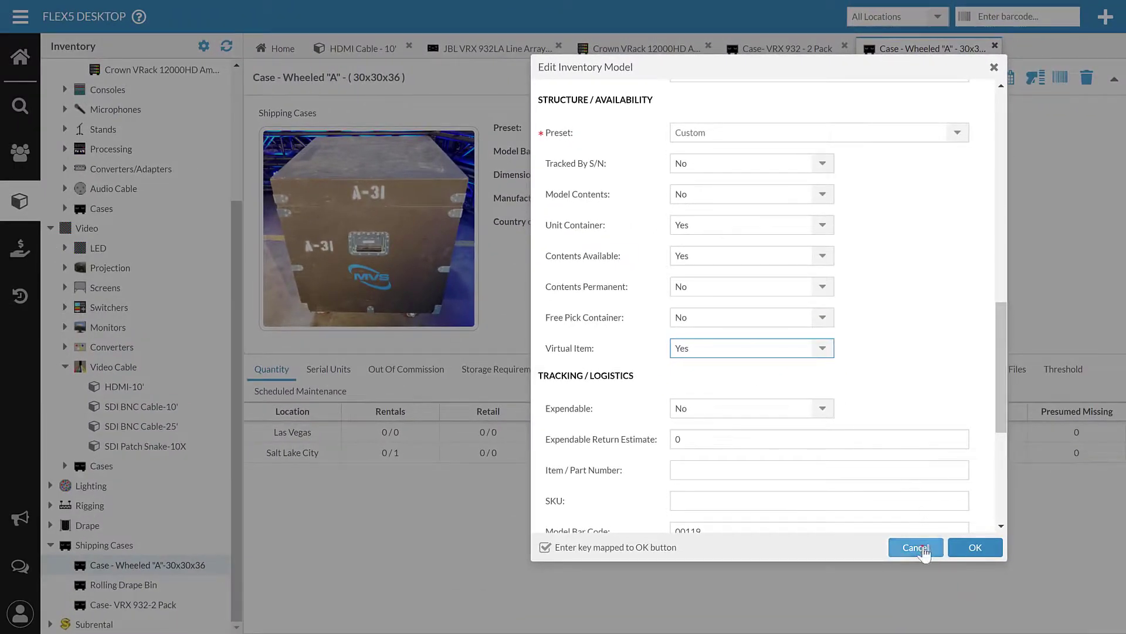
left_click(920, 547)
scroll(158, 255, "up", 3)
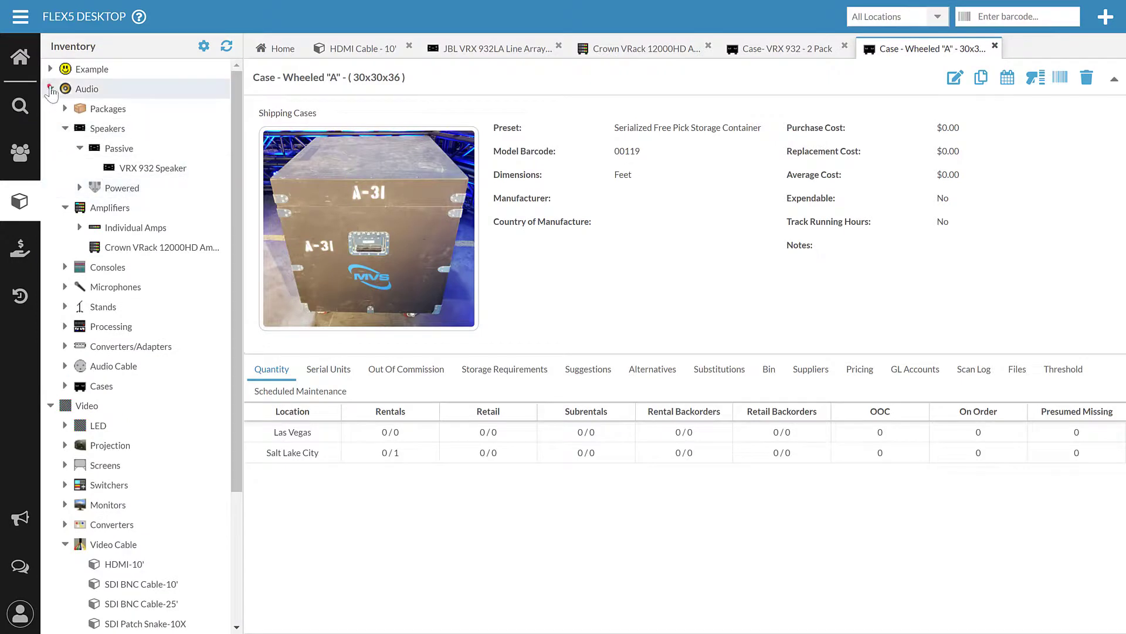
Open AV Stumpfl 9x16 Screen with Dress Kit from Video > Screens and start editing it.
left_click(51, 89)
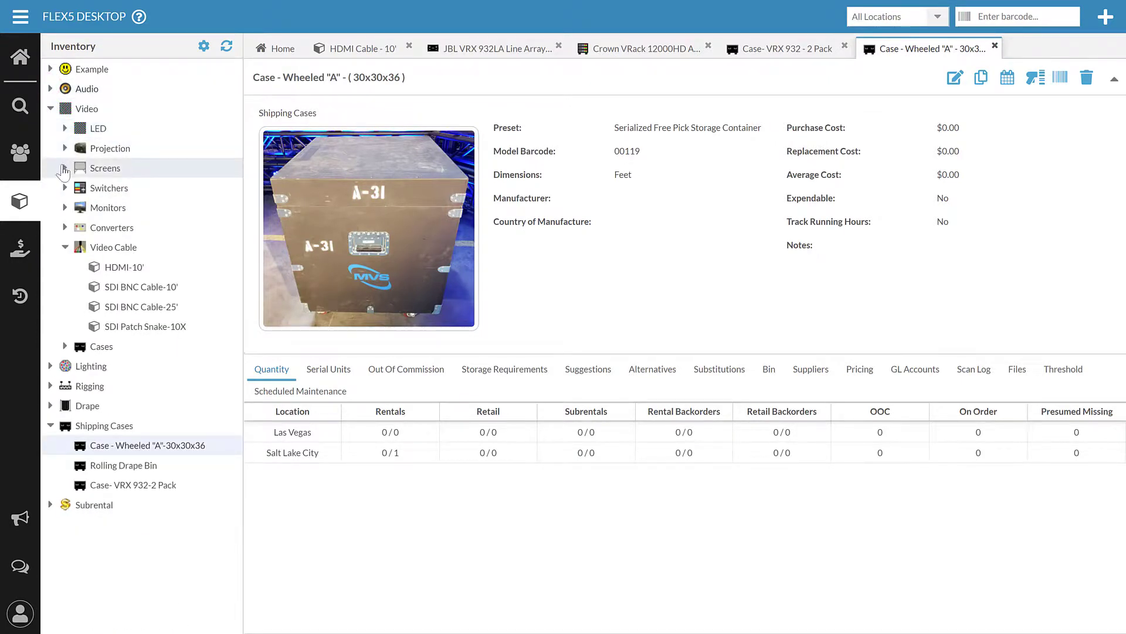
left_click(63, 166)
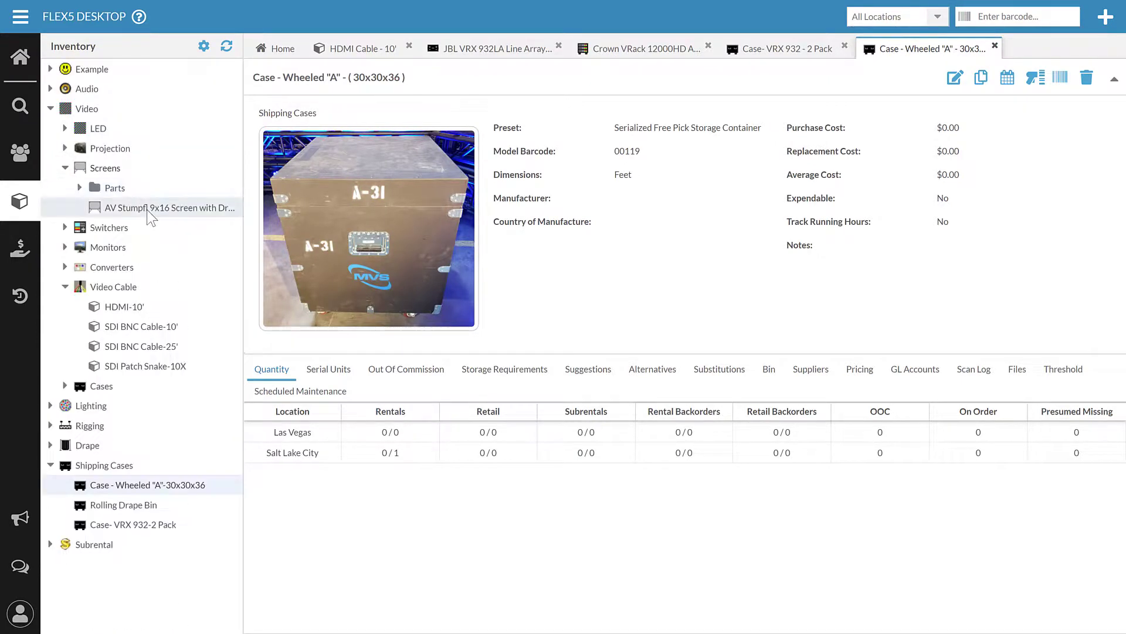
left_click(147, 209)
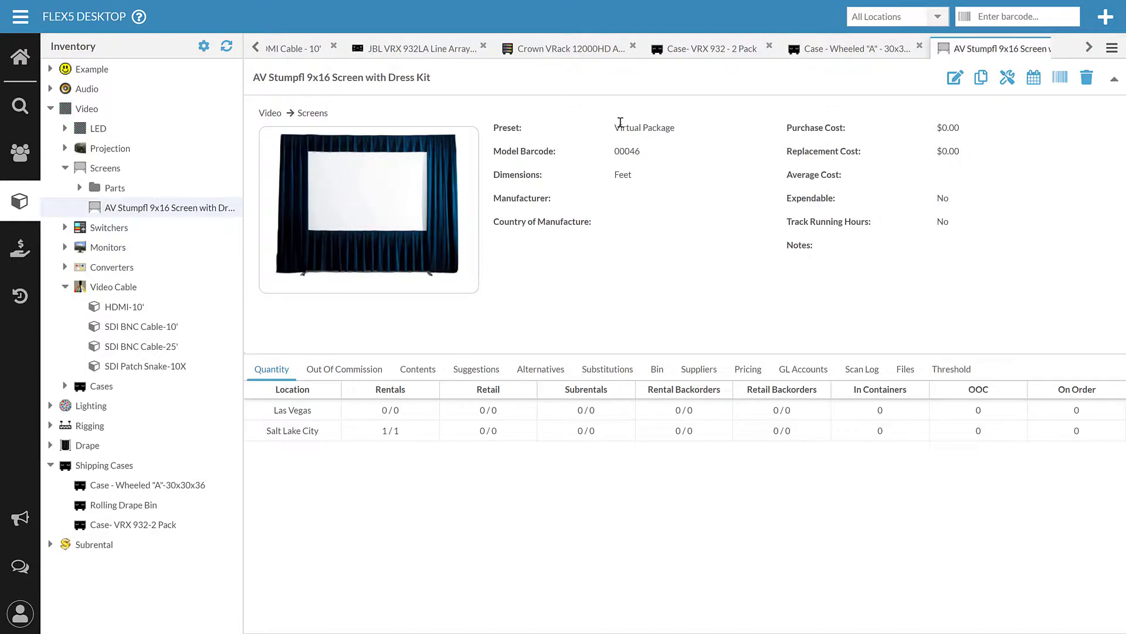
left_click(955, 76)
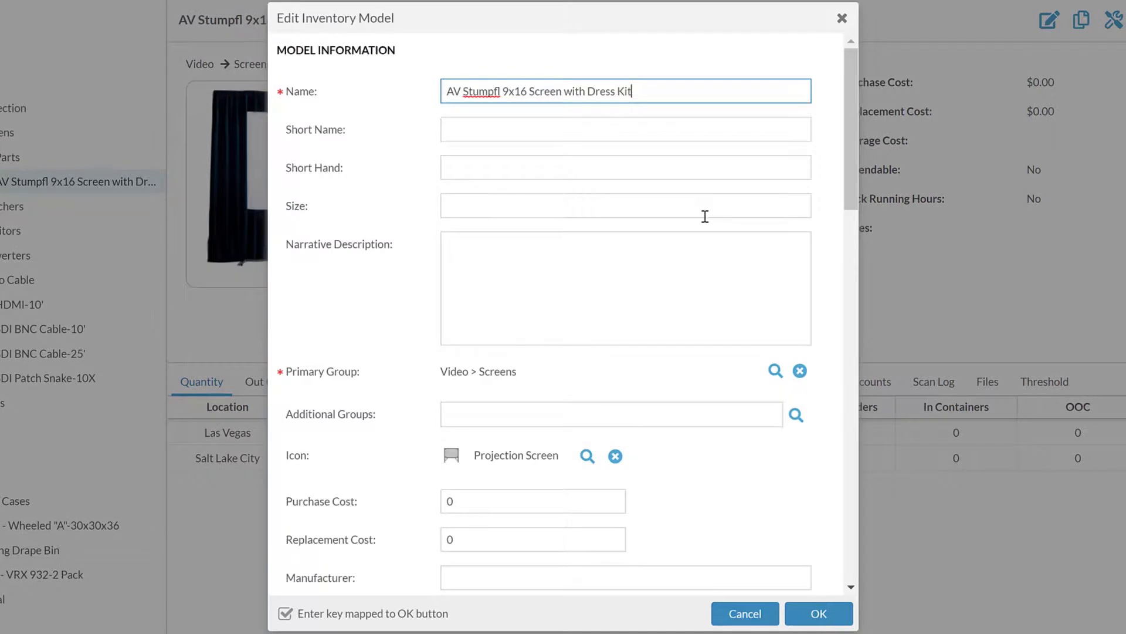
Toggle Model Contents to No (Virtual Model) and back to Yes (Virtual Package), then cancel.
scroll(675, 236, "down", 1)
scroll(705, 217, "down", 15)
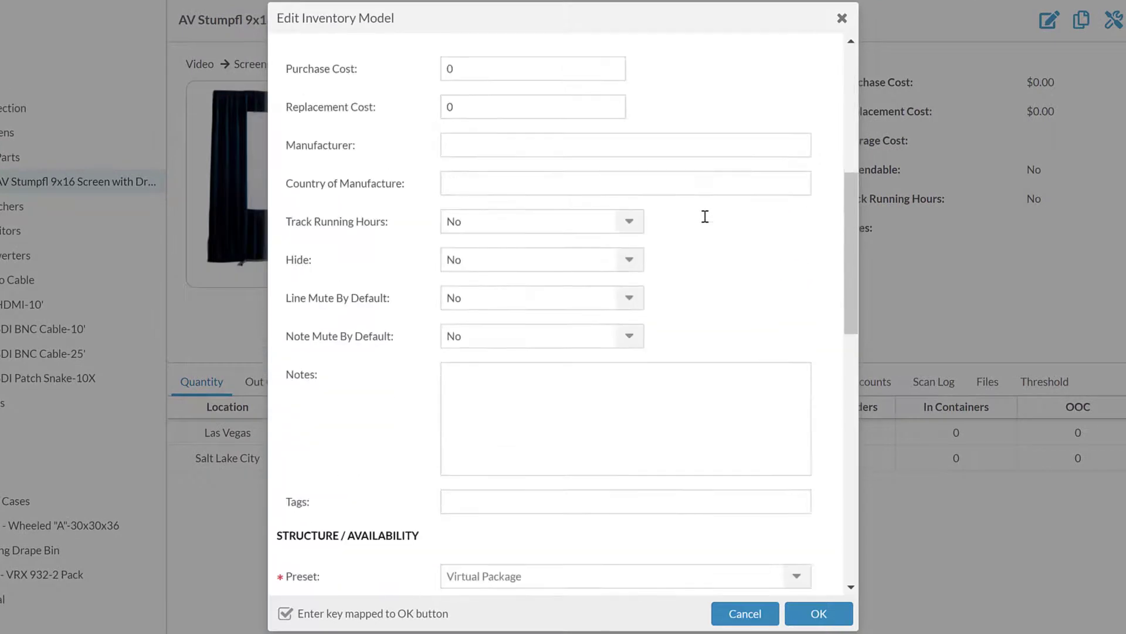
scroll(707, 223, "up", 5)
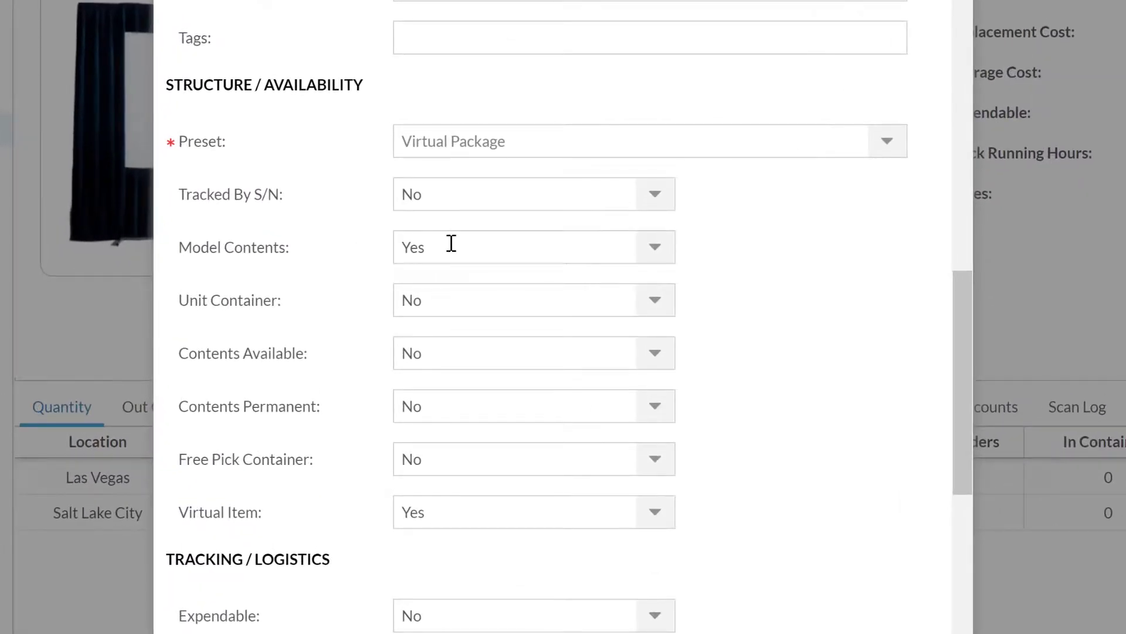
left_click(658, 249)
left_click(644, 281)
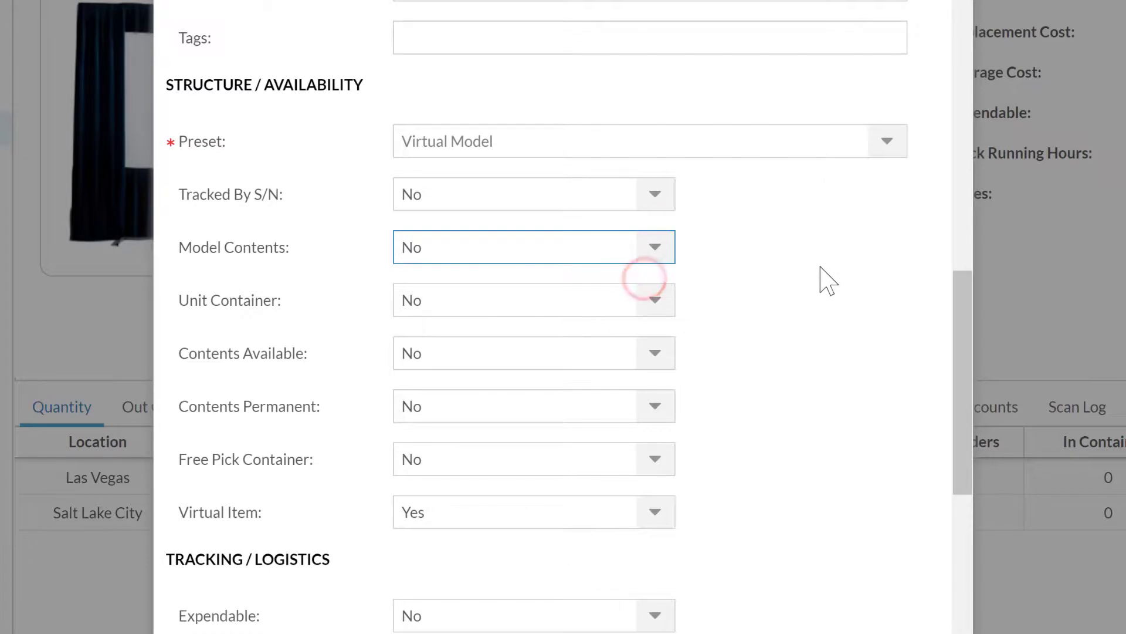
left_click(658, 247)
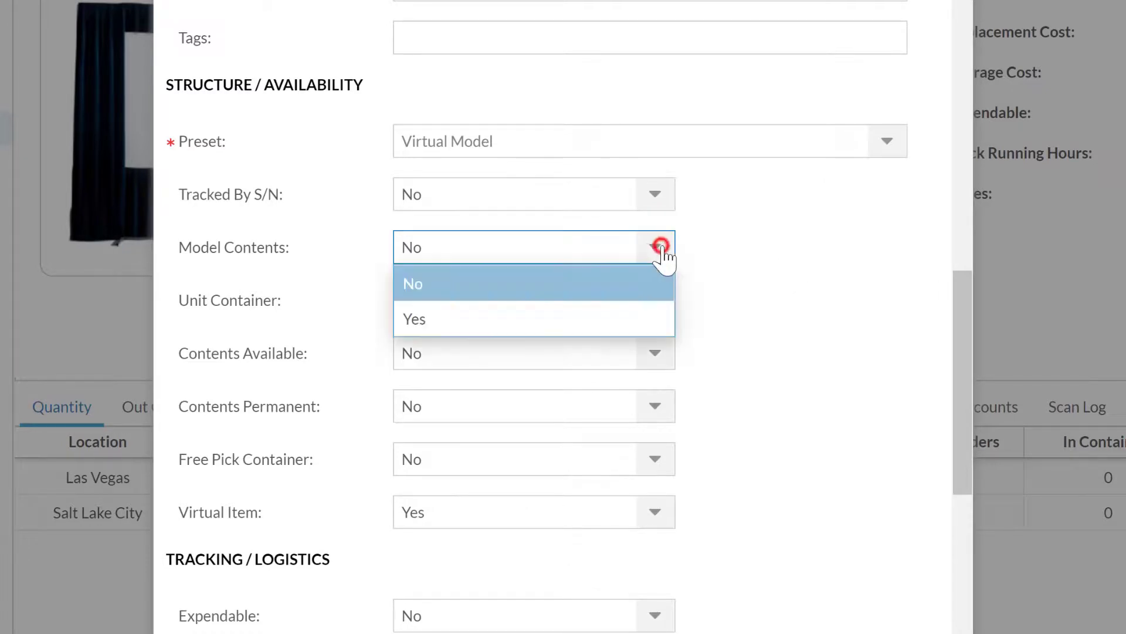
left_click(630, 317)
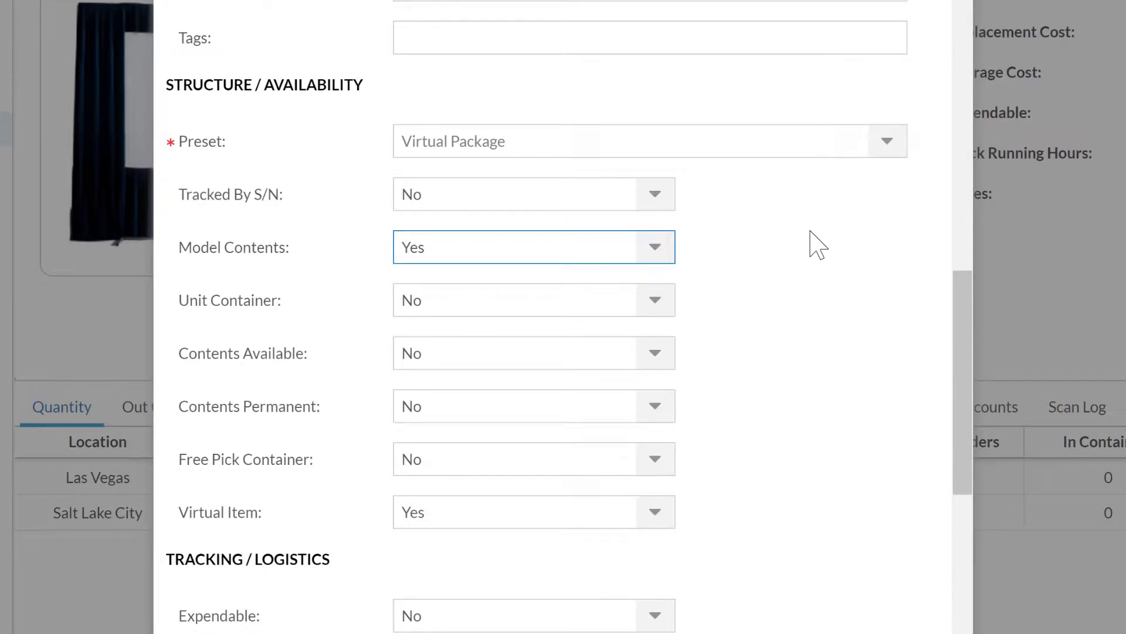
left_click(749, 592)
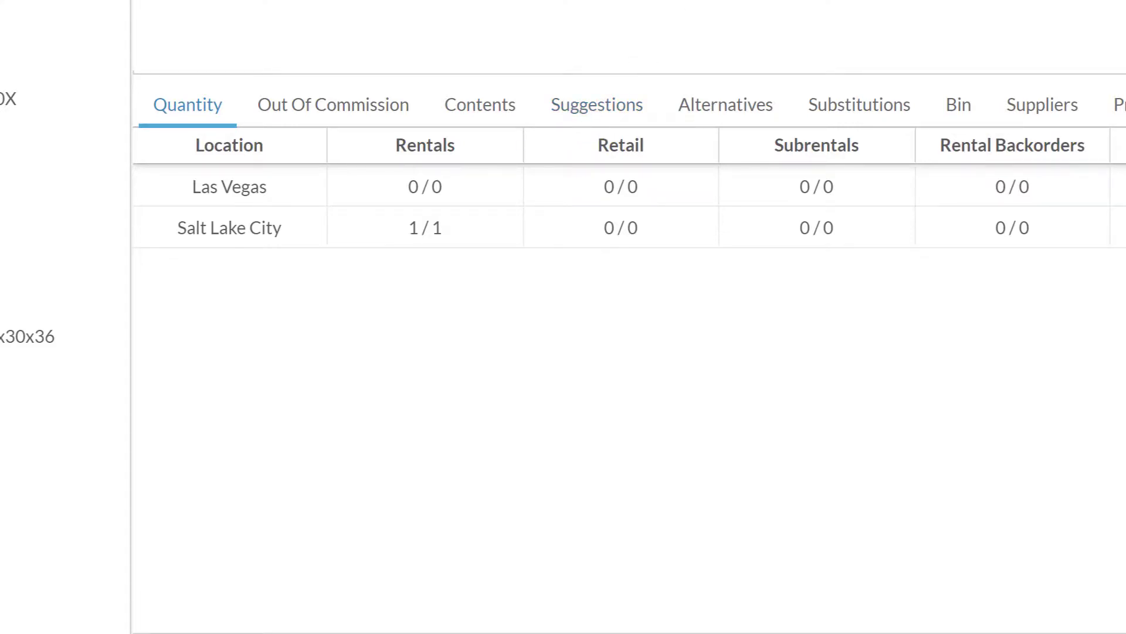
Show the kit's Contents list and collapse the details panel to see all 20 components.
left_click(480, 110)
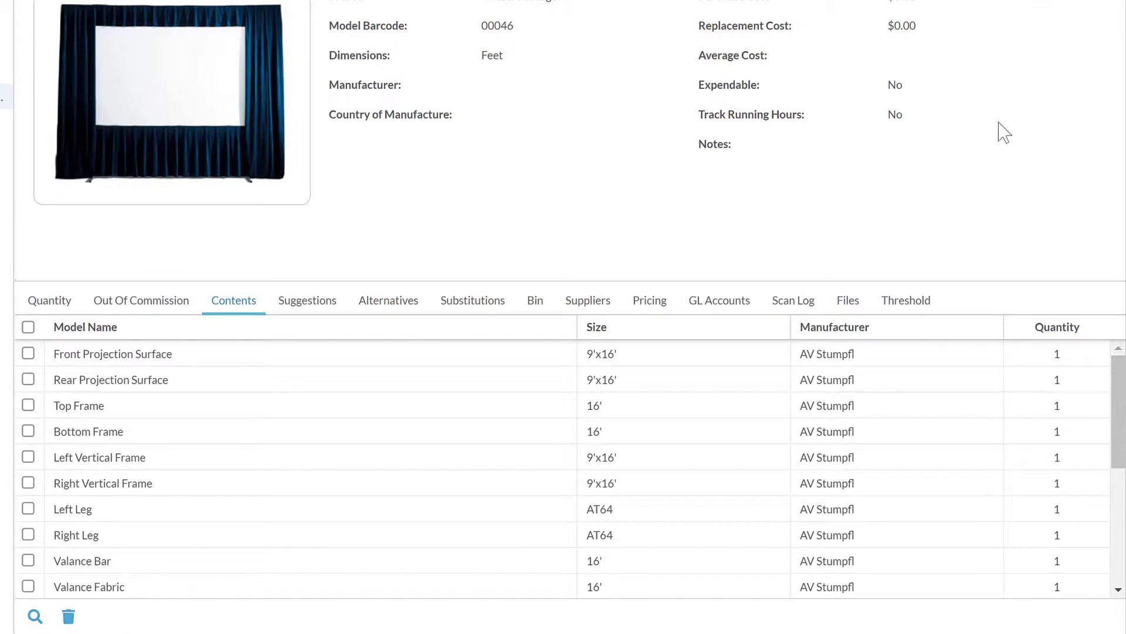
left_click(999, 122)
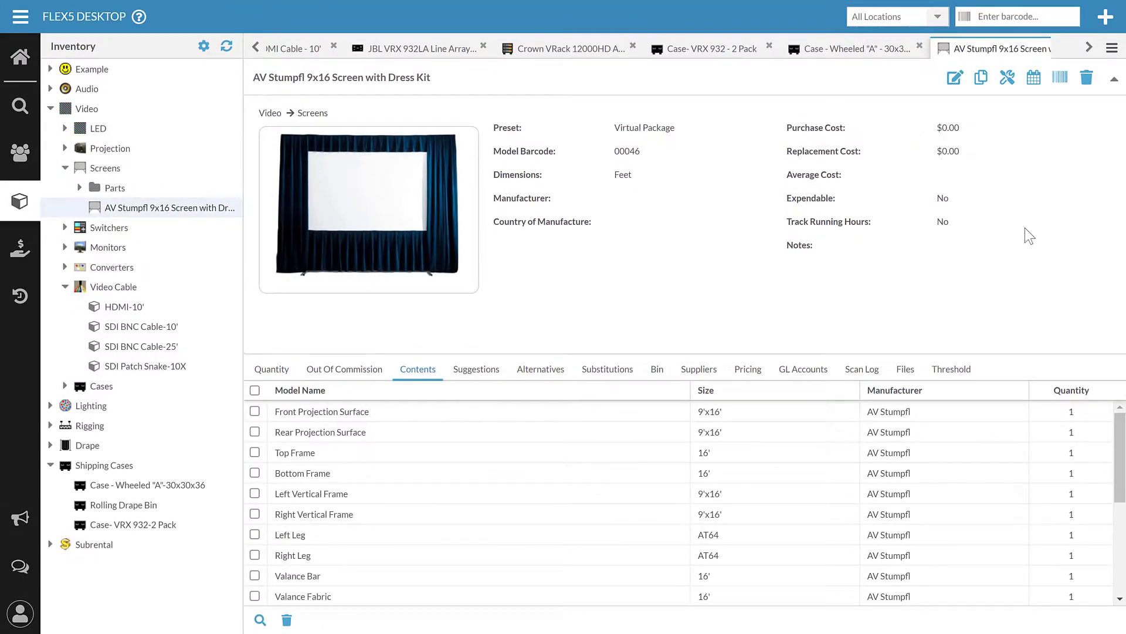
left_click(1113, 82)
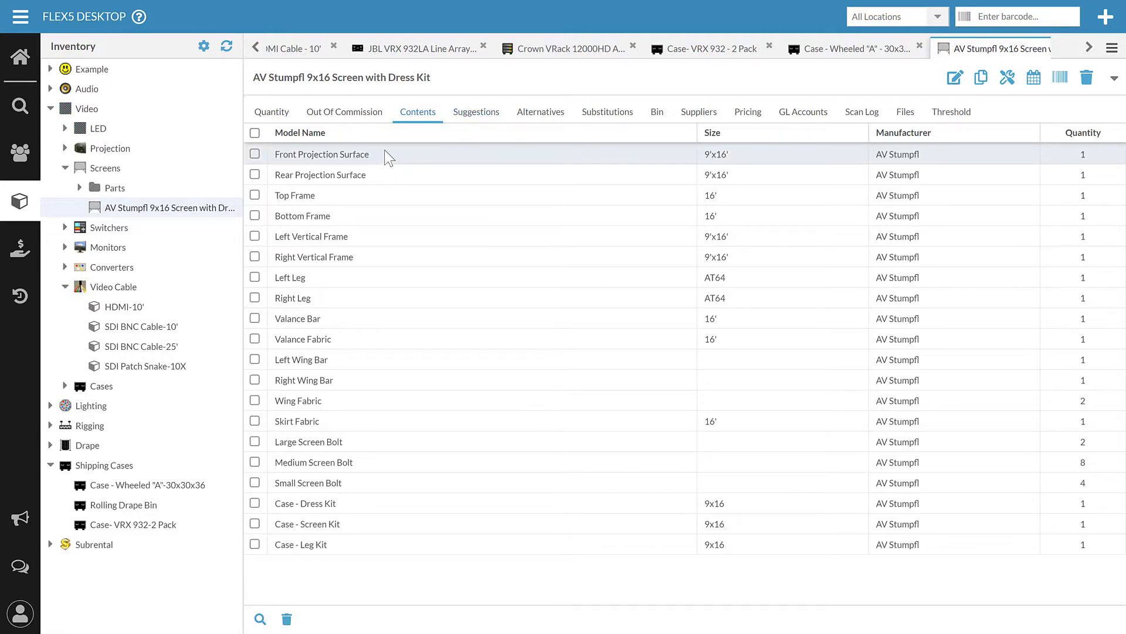
Show the screen kit's Quantity view with item details expanded above the Salt Lake City quantities.
left_click(280, 110)
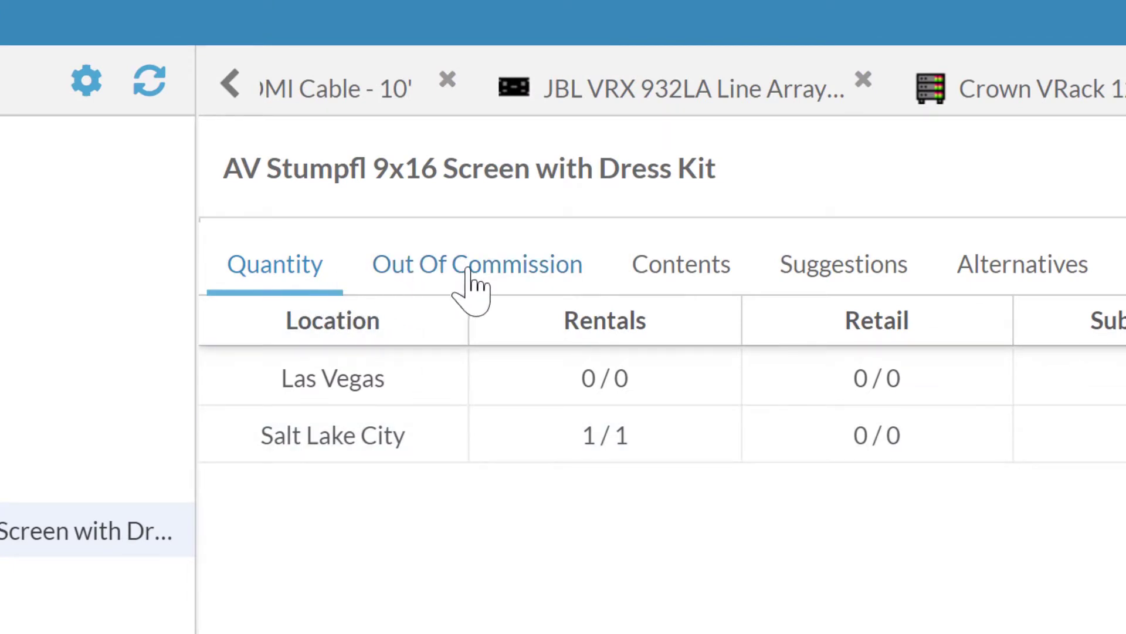
left_click(687, 269)
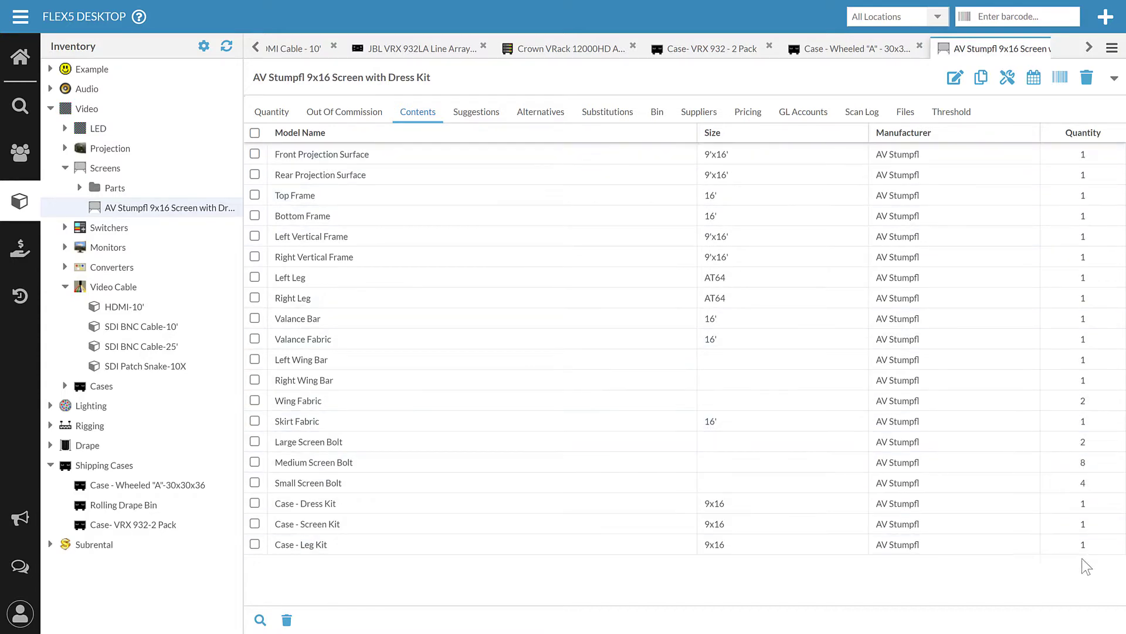
left_click(275, 113)
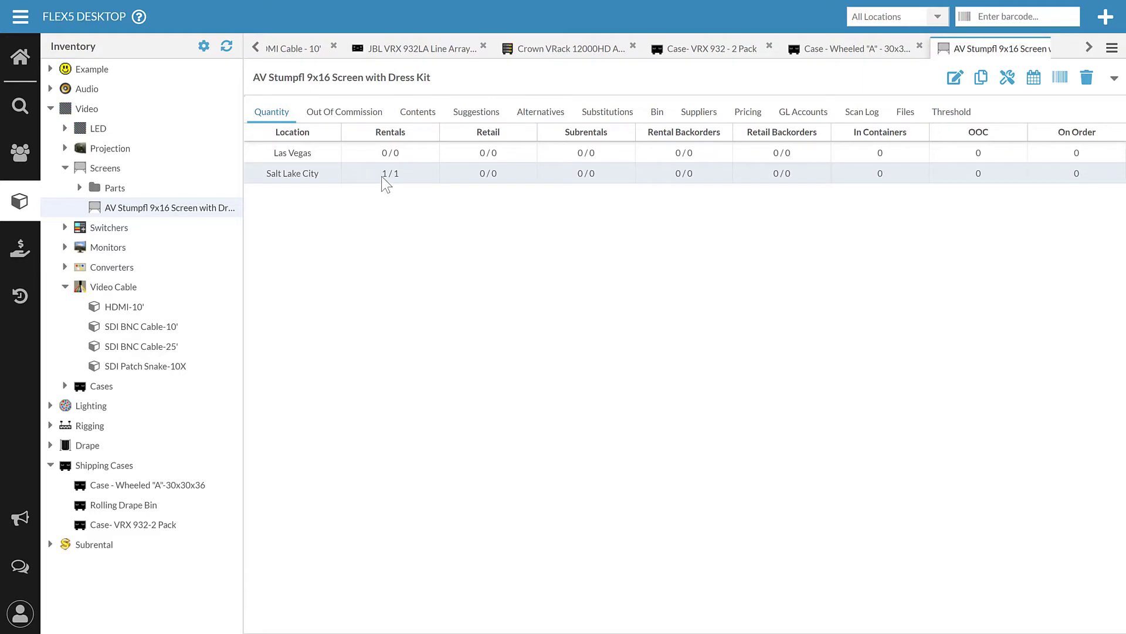
left_click(1114, 78)
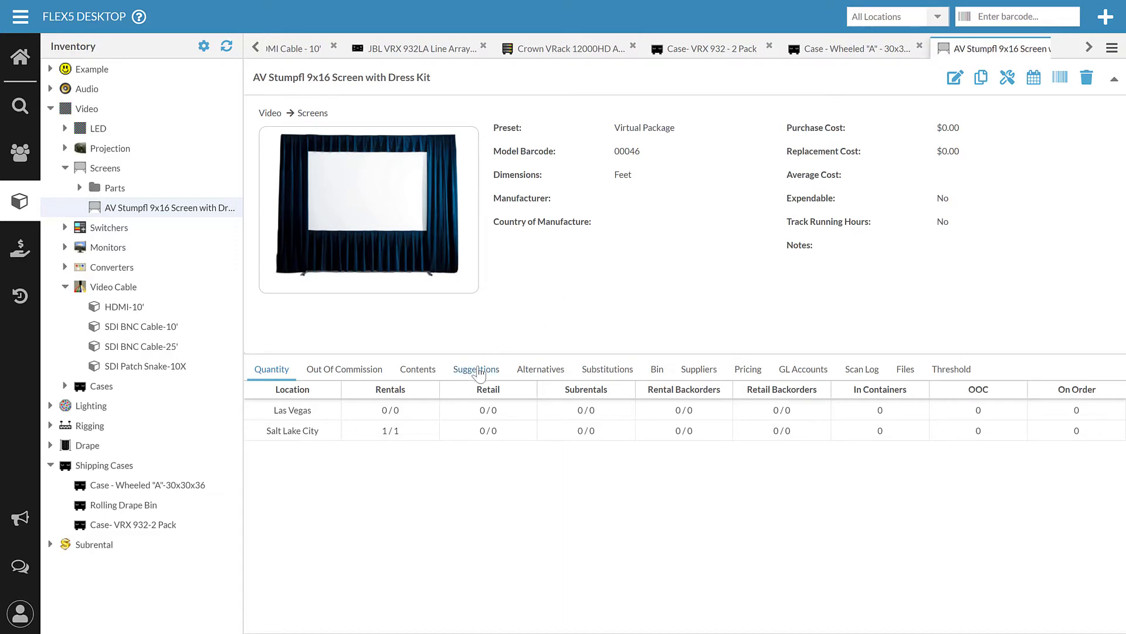
Switch to the Case- VRX 932 - 2 Pack model listing two JBL speakers and one NL4 Jumper.
left_click(705, 48)
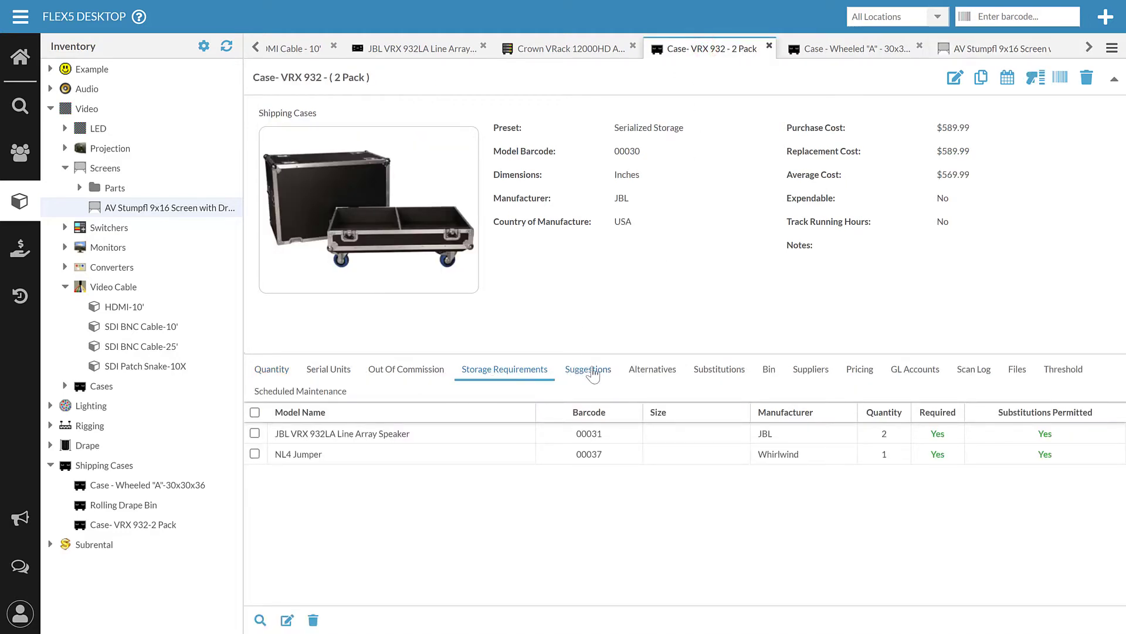